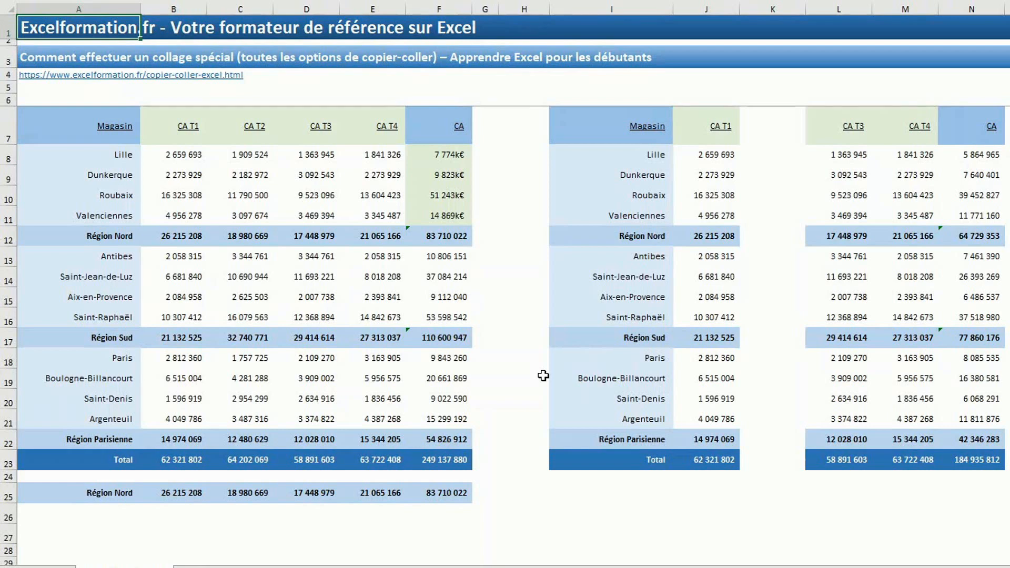
Step: Copy the Région Nord CA cells F8:F11 and paste them onto F13:F16 while keeping the source formatting
left_click(267, 173)
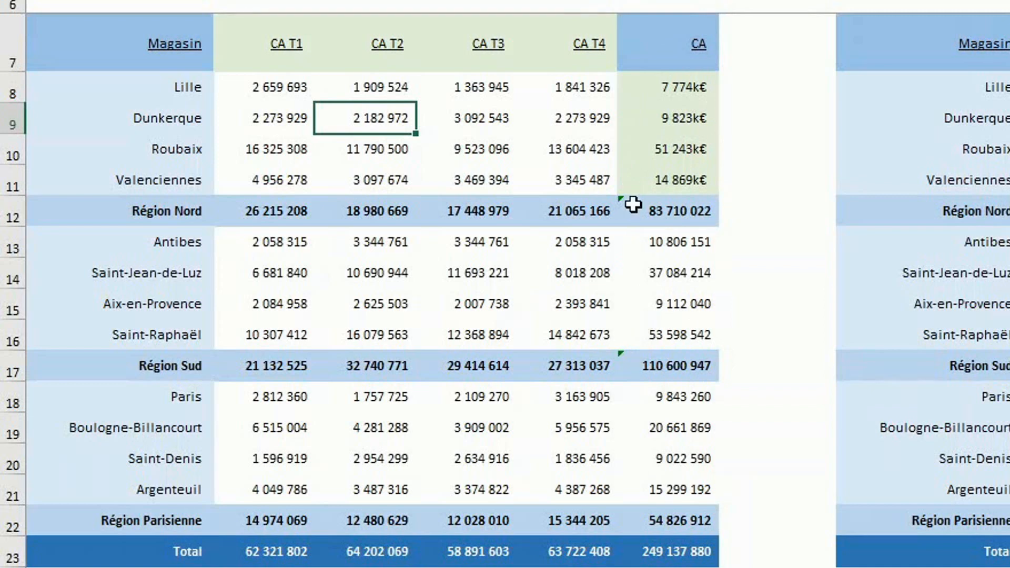
left_click(650, 94)
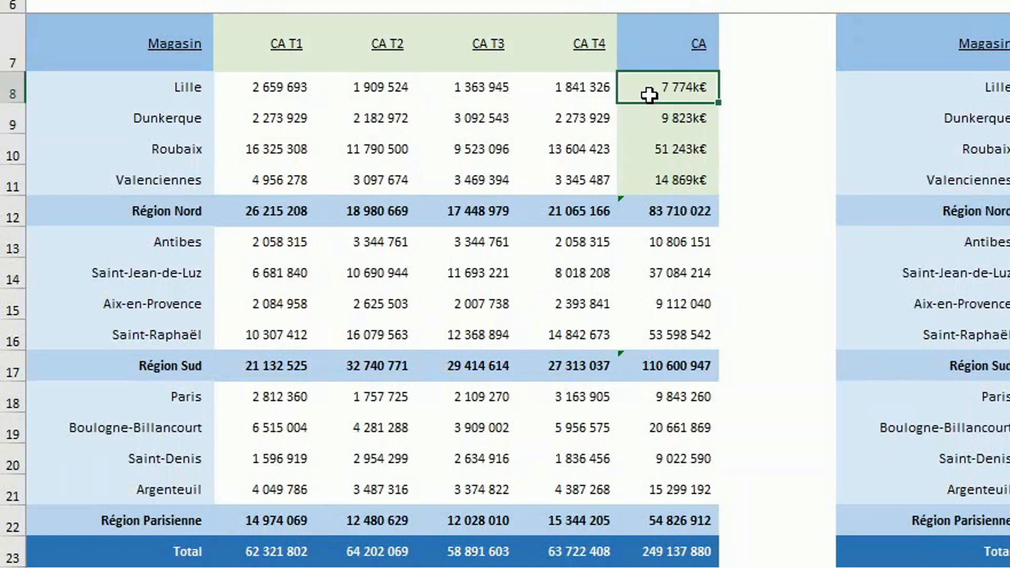
left_click_drag(649, 94, 649, 182)
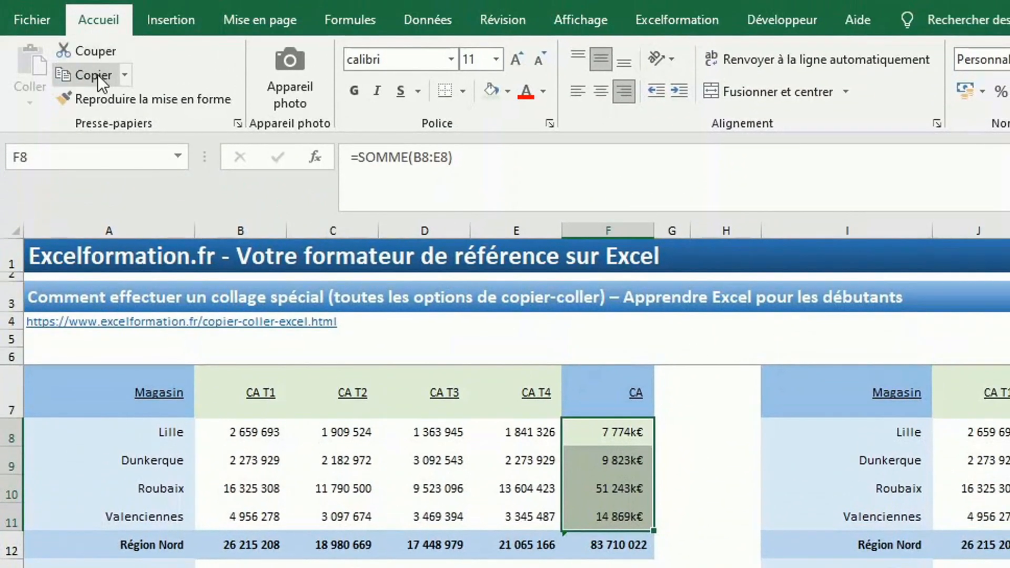
left_click(96, 74)
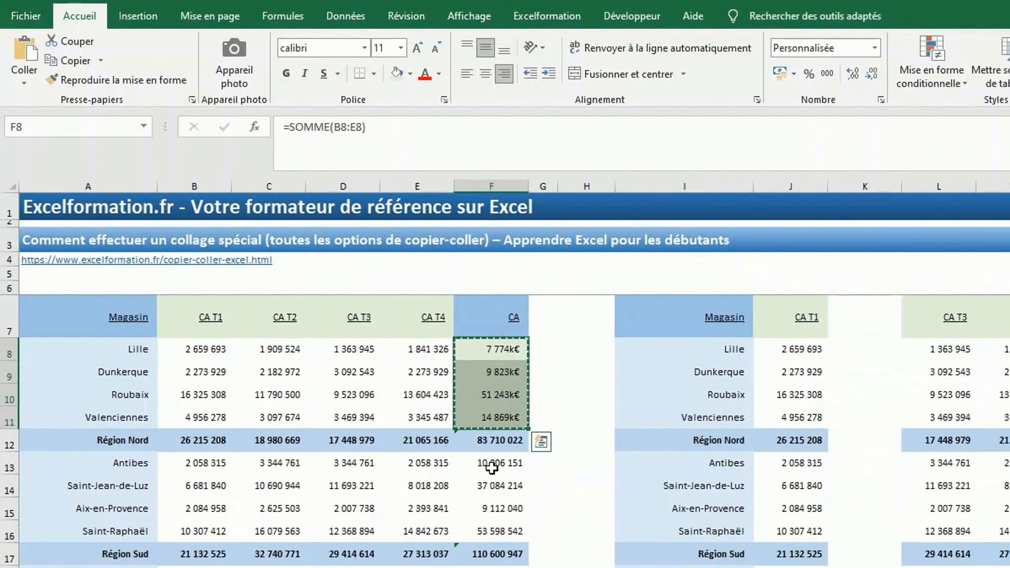
left_click_drag(518, 489, 524, 561)
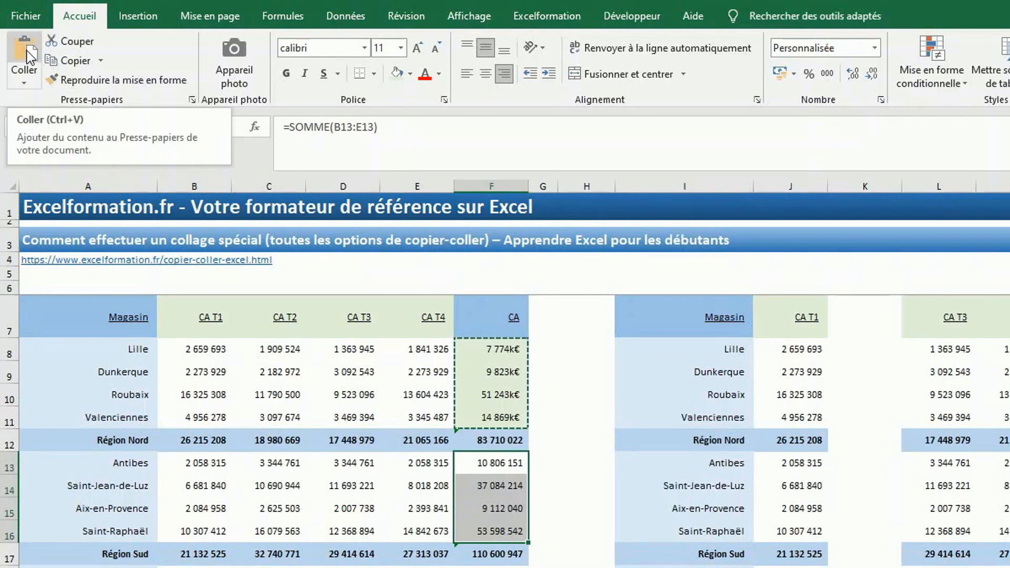
left_click(29, 76)
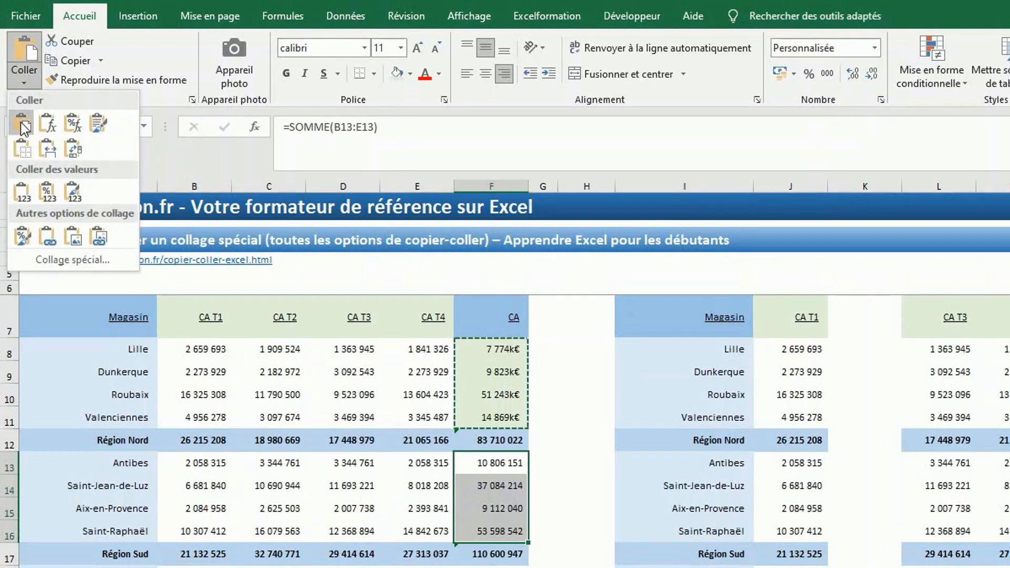
left_click(98, 126)
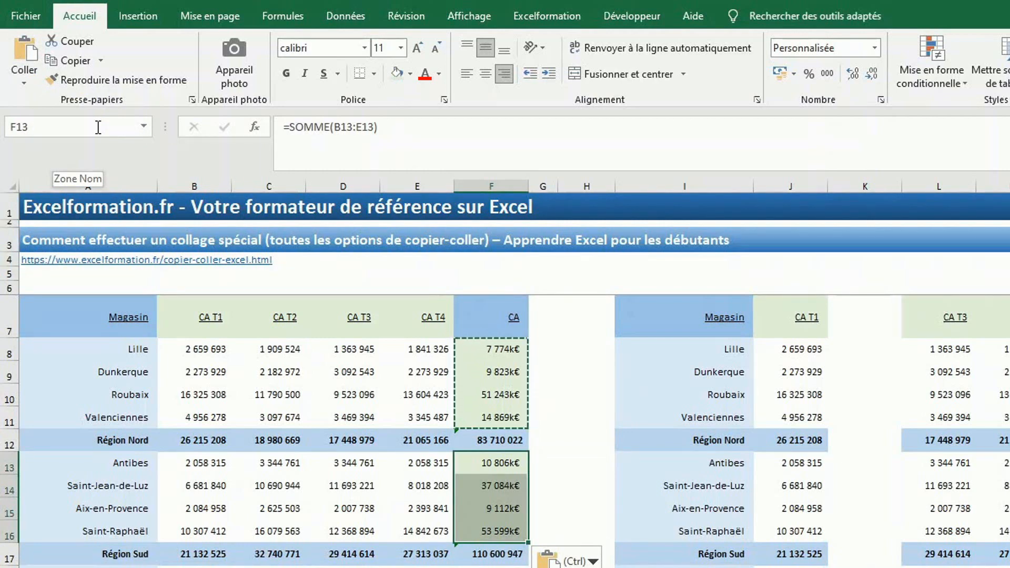
left_click(23, 80)
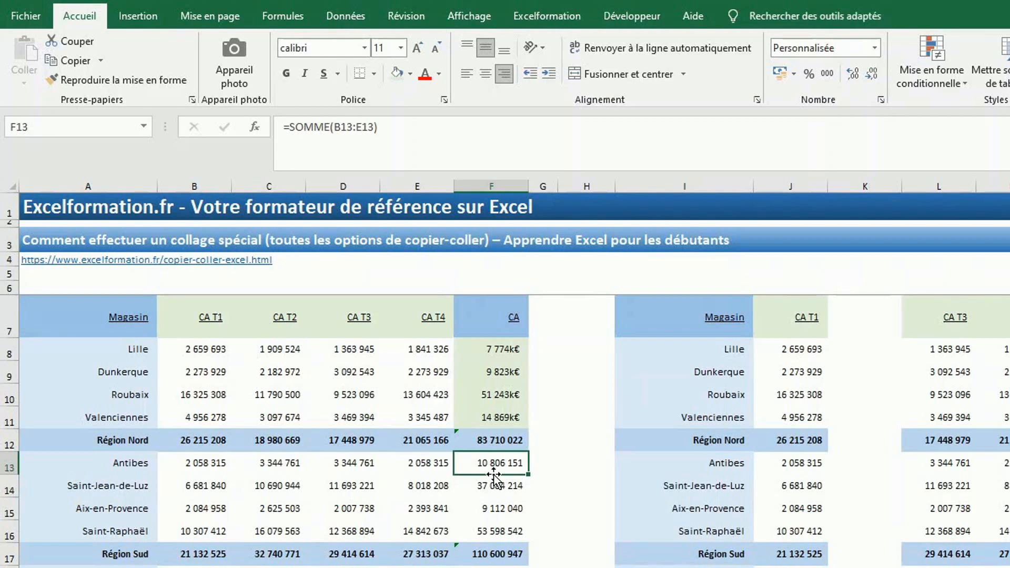
Step: Copy F8:F11 again and paste only its formatting starting at the Antibes CA cell F13
left_click_drag(499, 350, 503, 415)
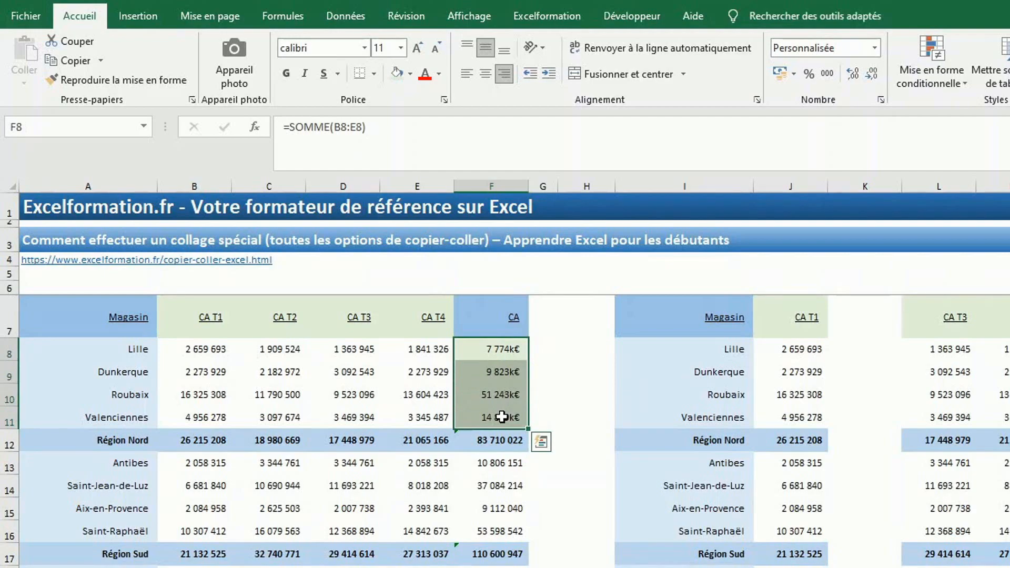
key("ctrl+c")
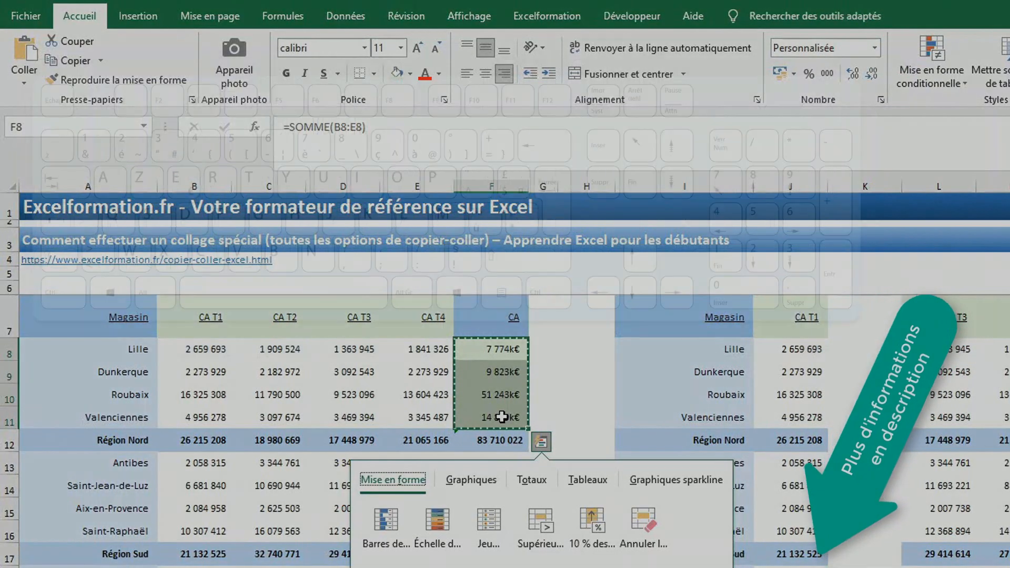
left_click(500, 455)
key("alt")
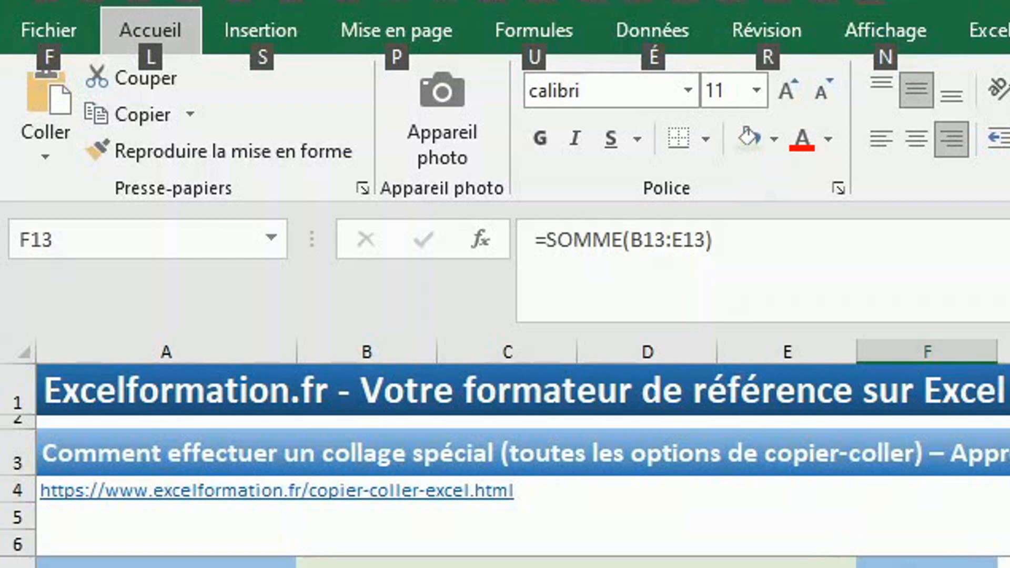
key("Escape")
key("alt+l")
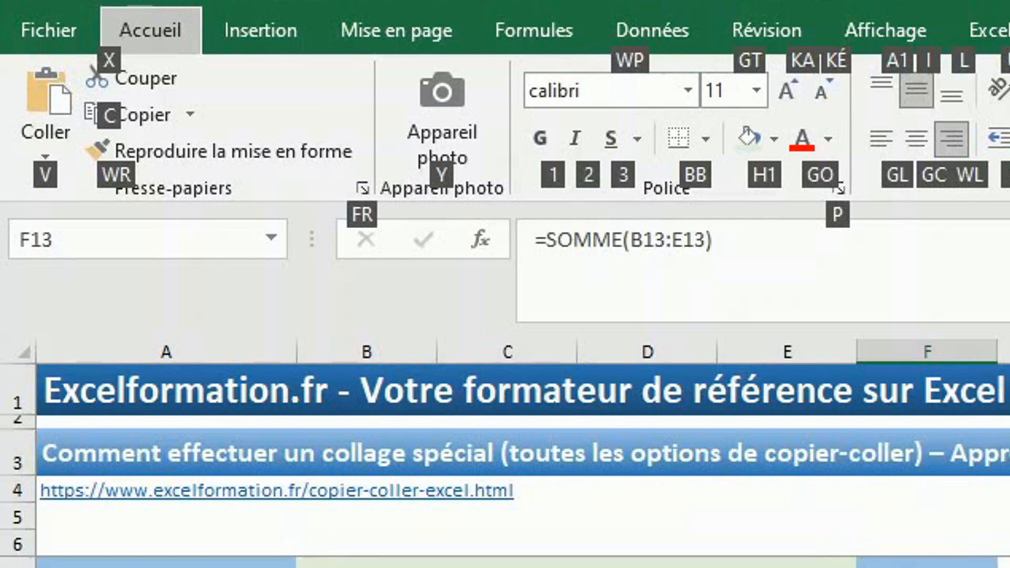
key("Escape")
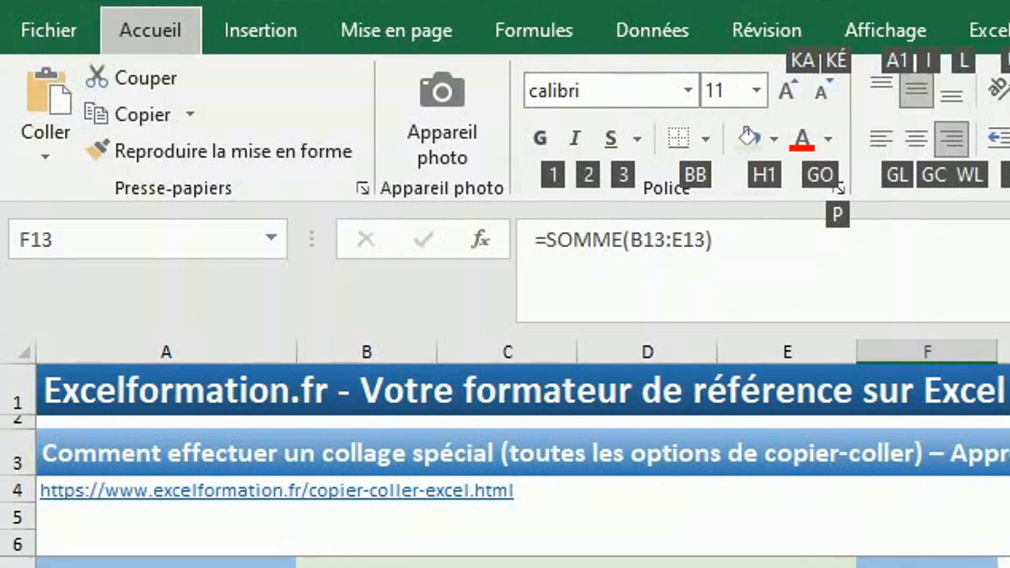
key("v")
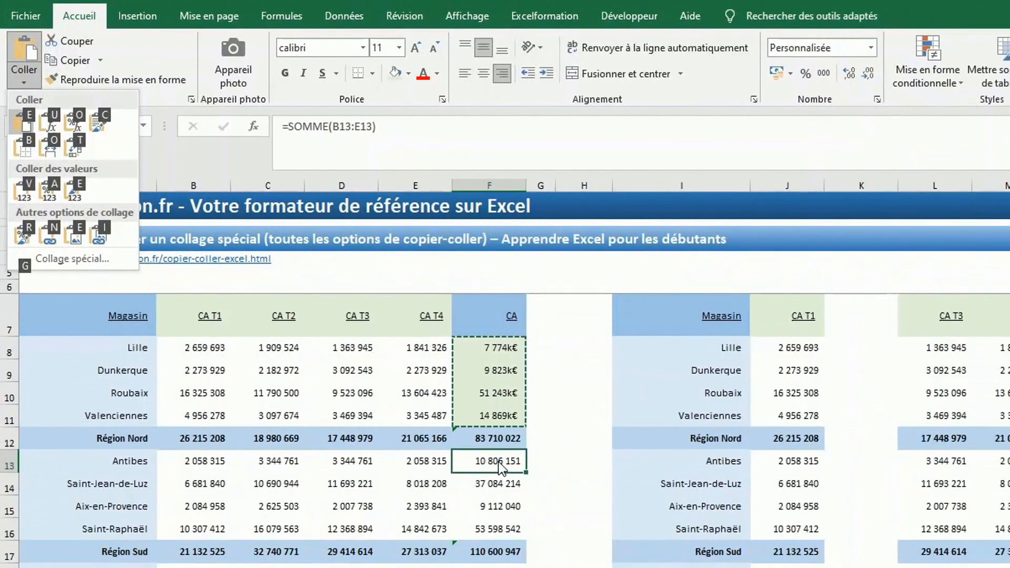
key("r")
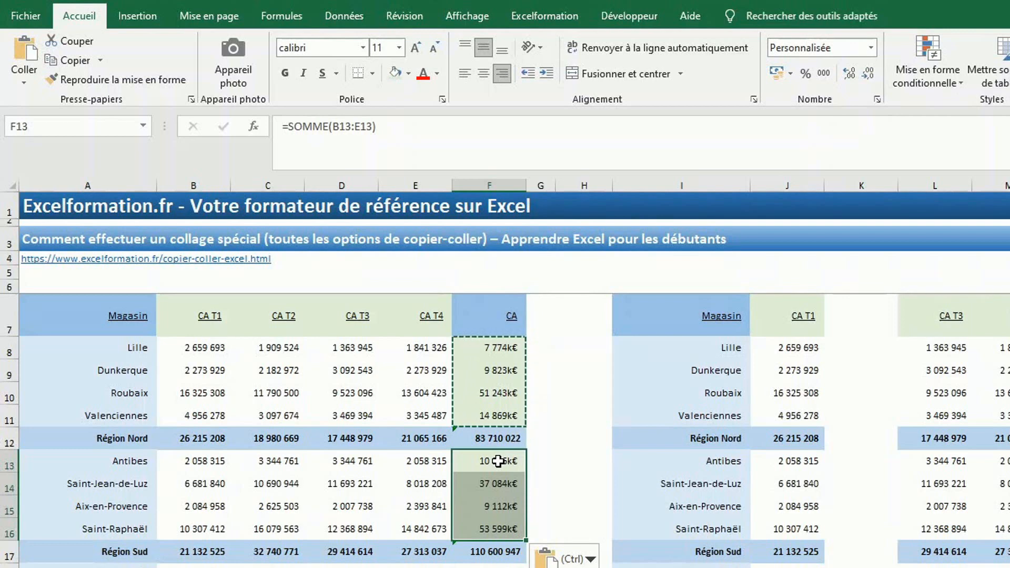
key("alt")
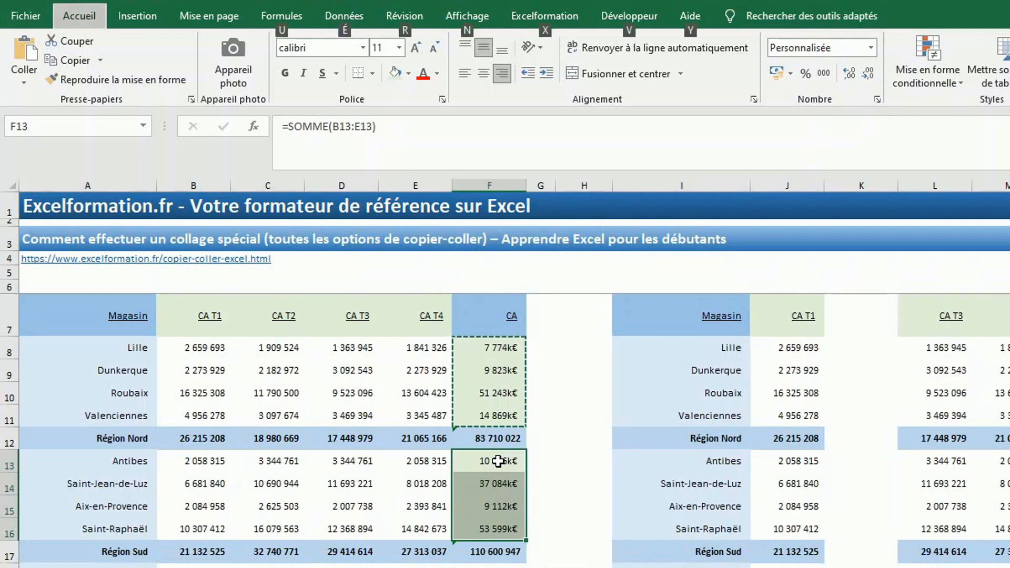
key("l")
key("v")
key("m")
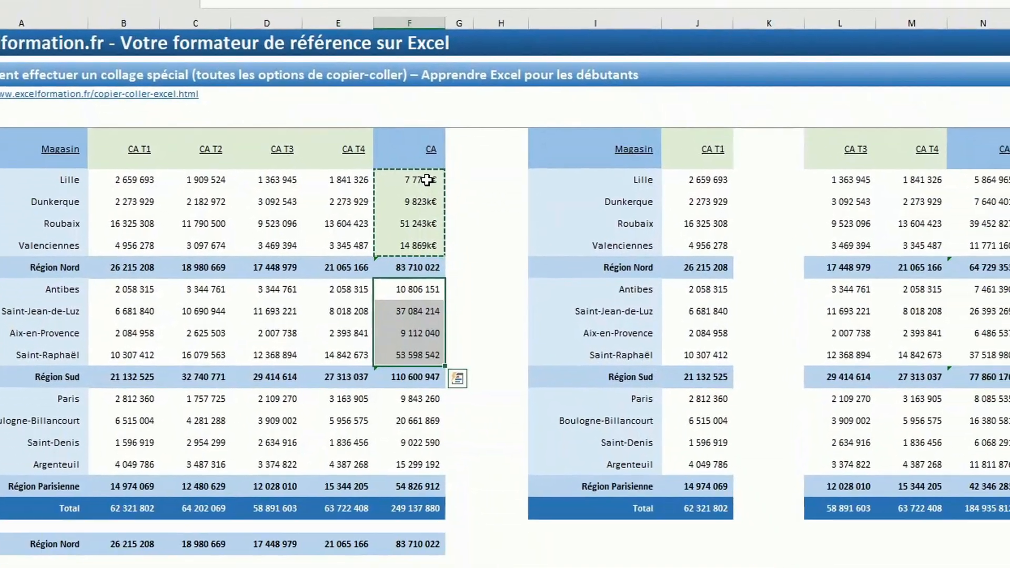
Step: Clear the previous copy selection, then copy F8:F11 and paste only its formatting onto the Région Sud store cells F13:F16
left_click_drag(503, 352, 505, 397)
left_click_drag(415, 207, 418, 222)
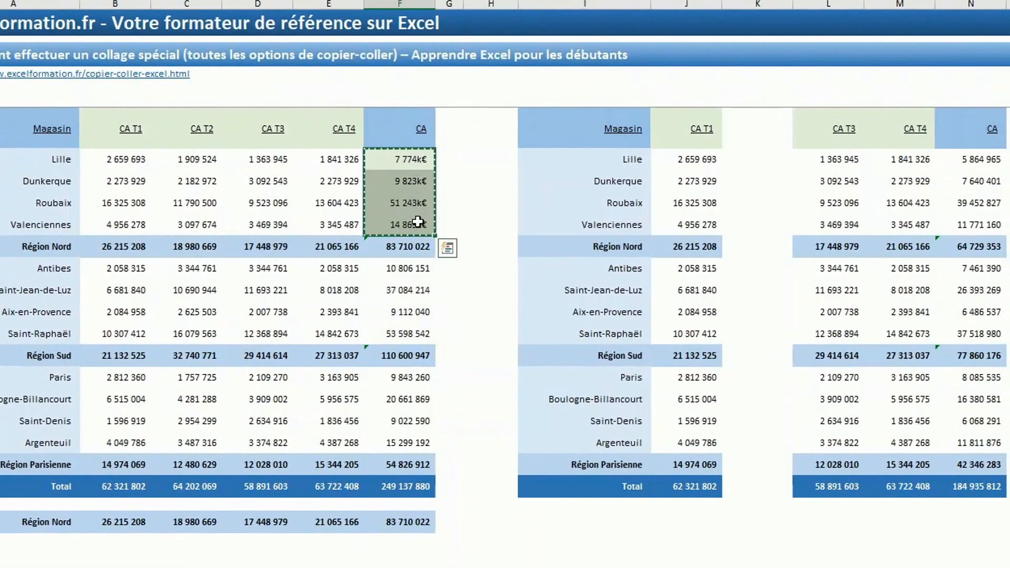
key("Escape")
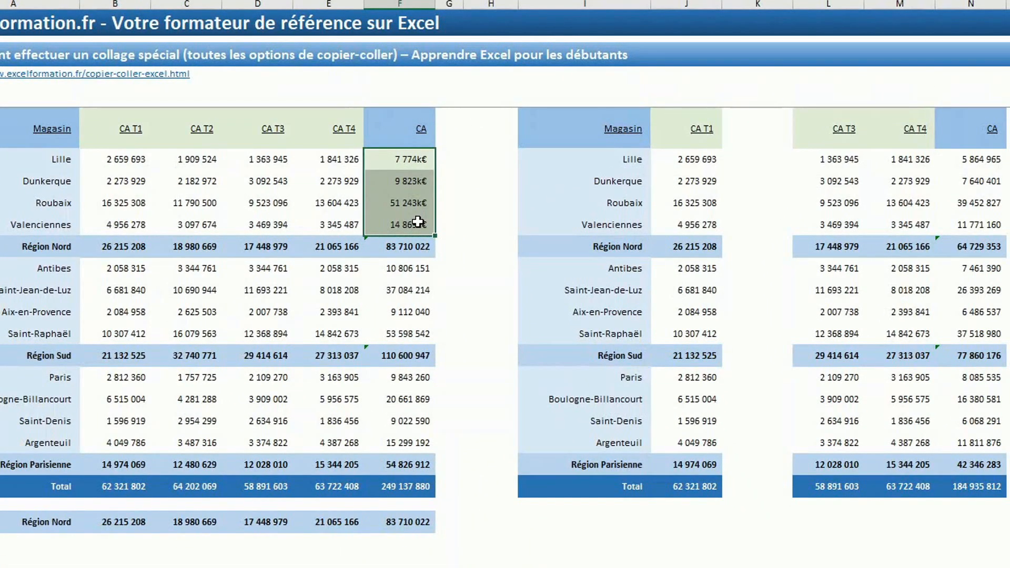
right_click(409, 193)
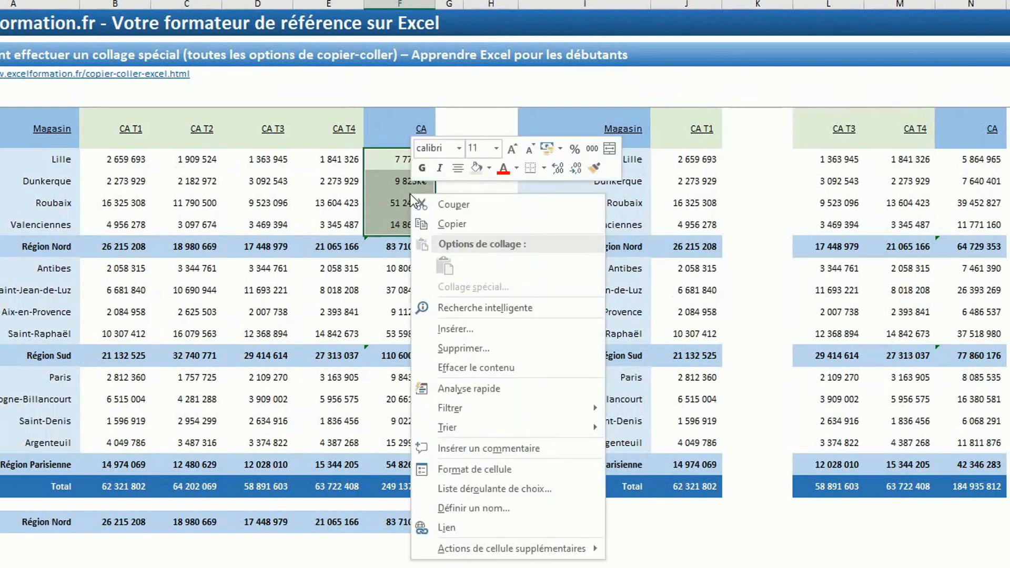
left_click(449, 223)
left_click_drag(405, 267, 412, 328)
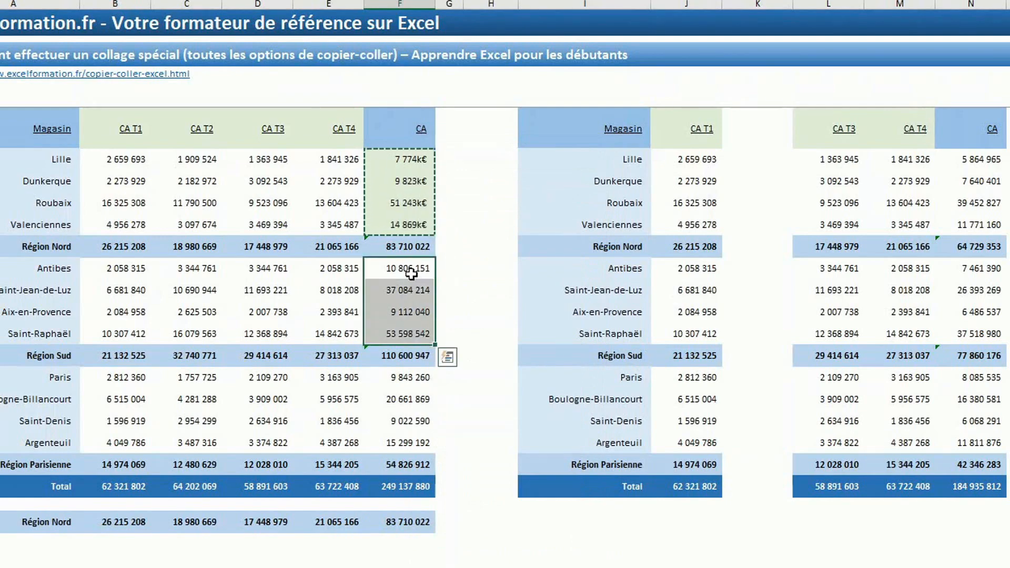
right_click(412, 274)
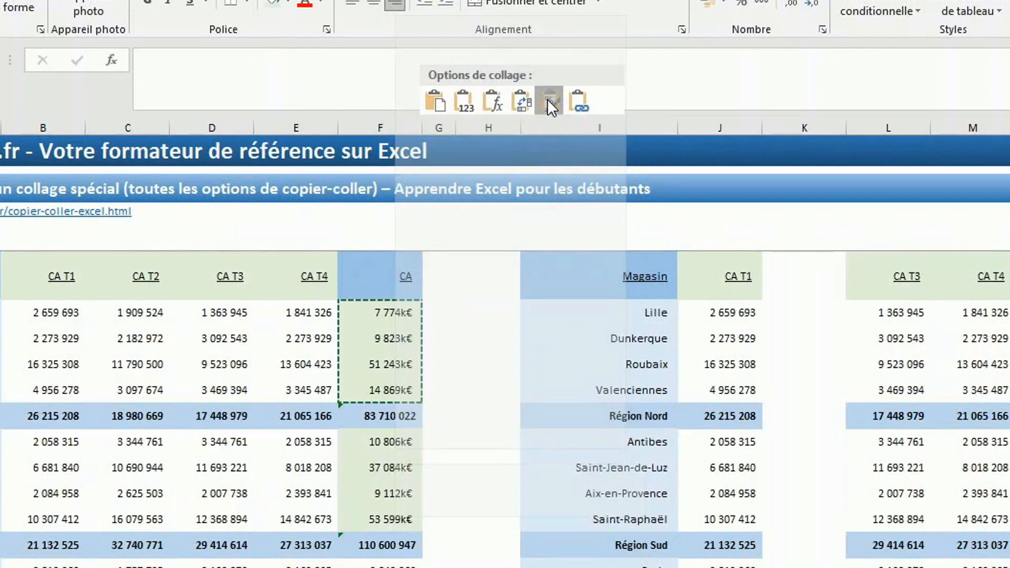
left_click(547, 99)
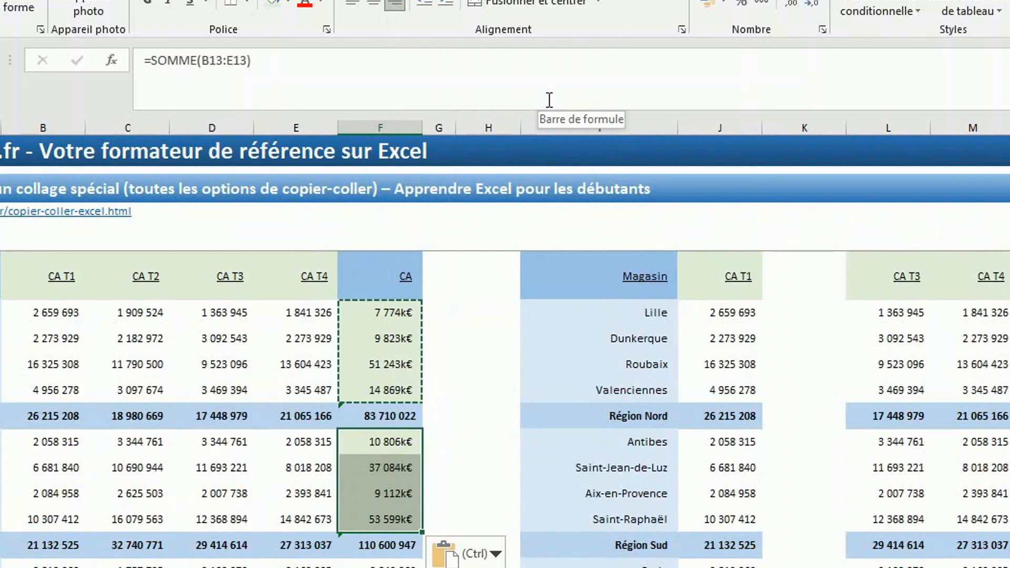
Step: Copy F13:F16, paste it at the Paris CA cell F18, and set the paste option to formatting only
key("ctrl+c")
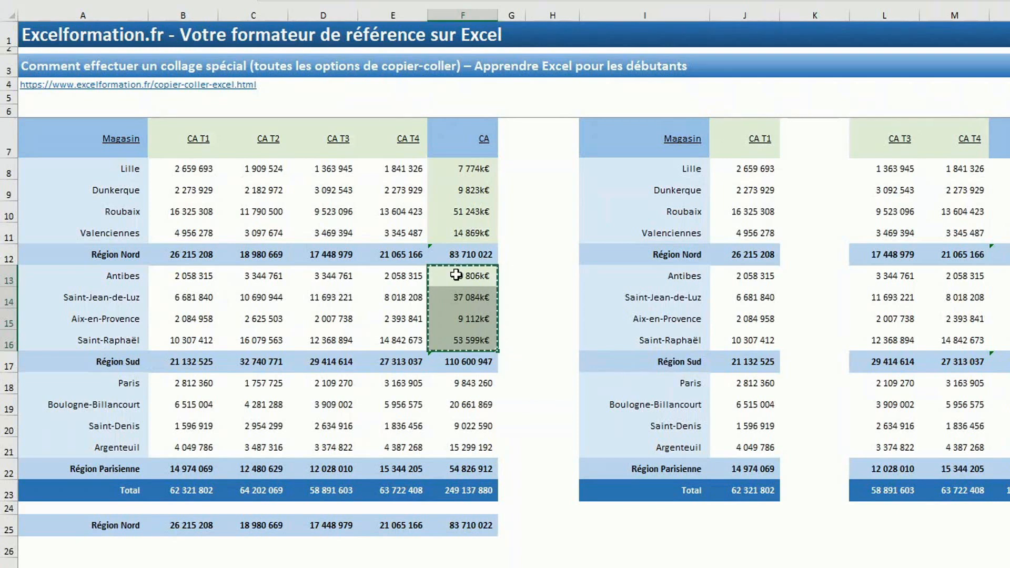
left_click(458, 385)
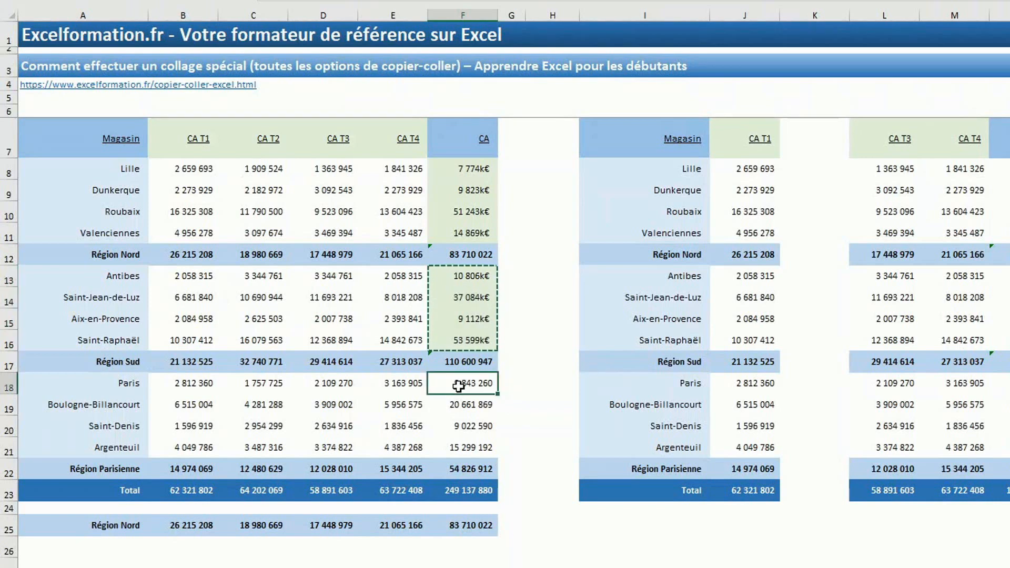
key("ctrl+v")
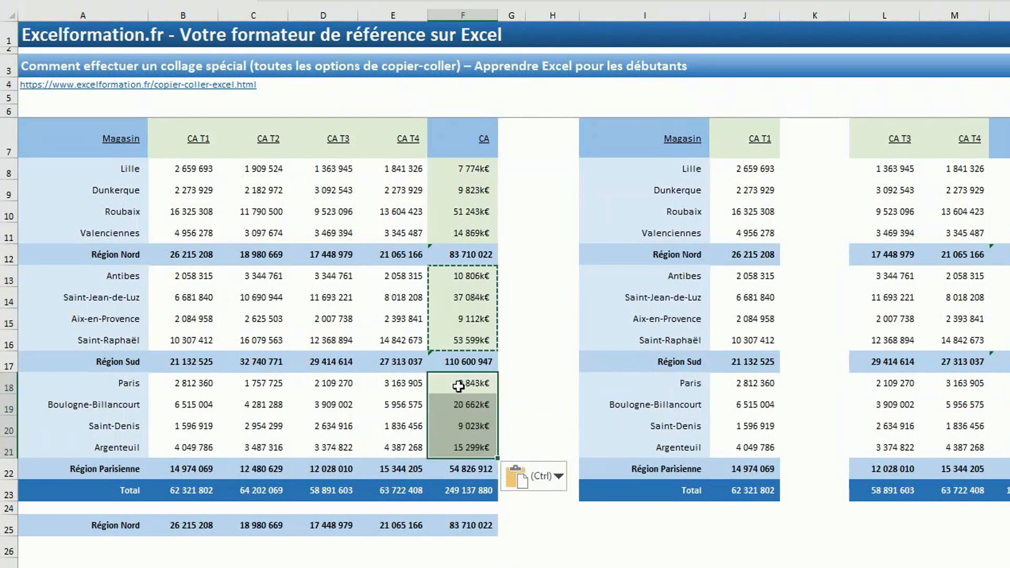
left_click(558, 476)
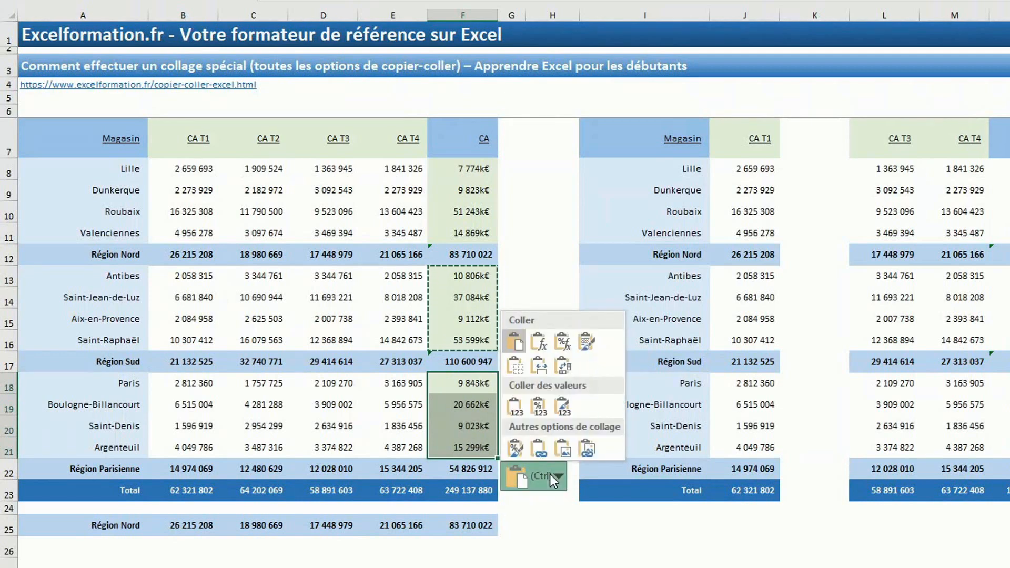
left_click(515, 447)
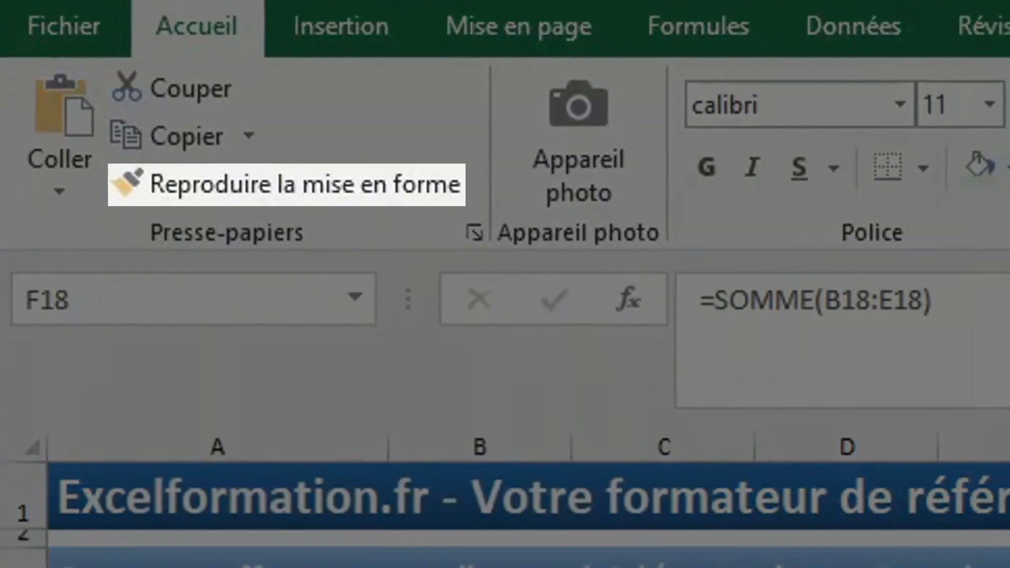
Step: Use the format painter to apply the formatting of F8 to the second table's CA T1 cells J8:J11
left_click(820, 263)
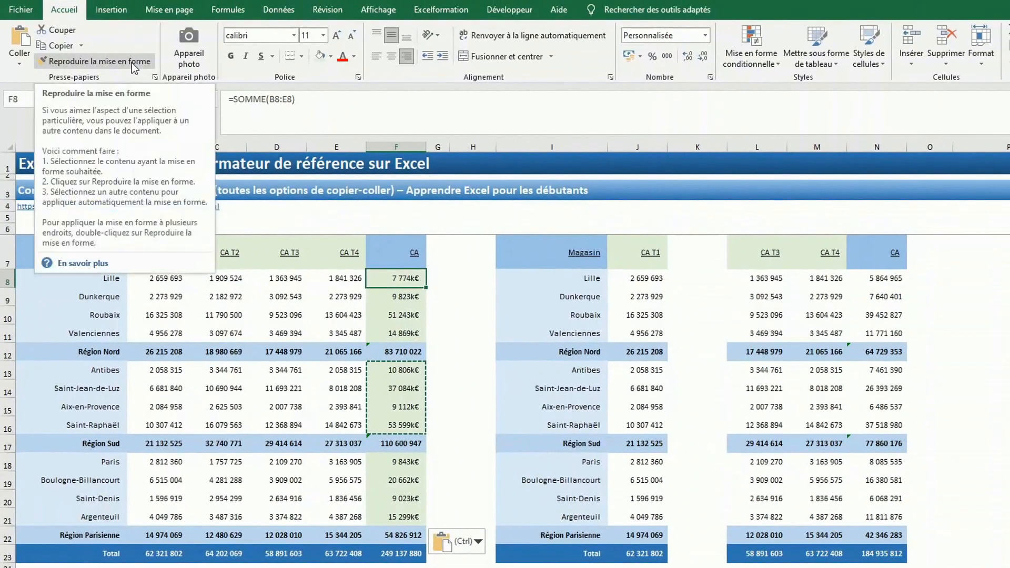
left_click(131, 62)
left_click(131, 62)
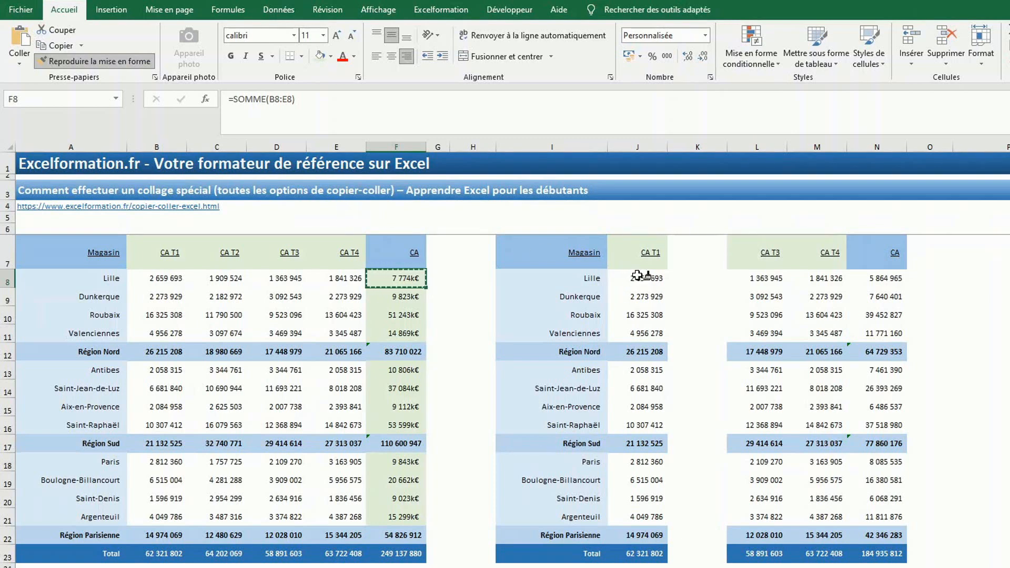
left_click_drag(638, 275, 637, 330)
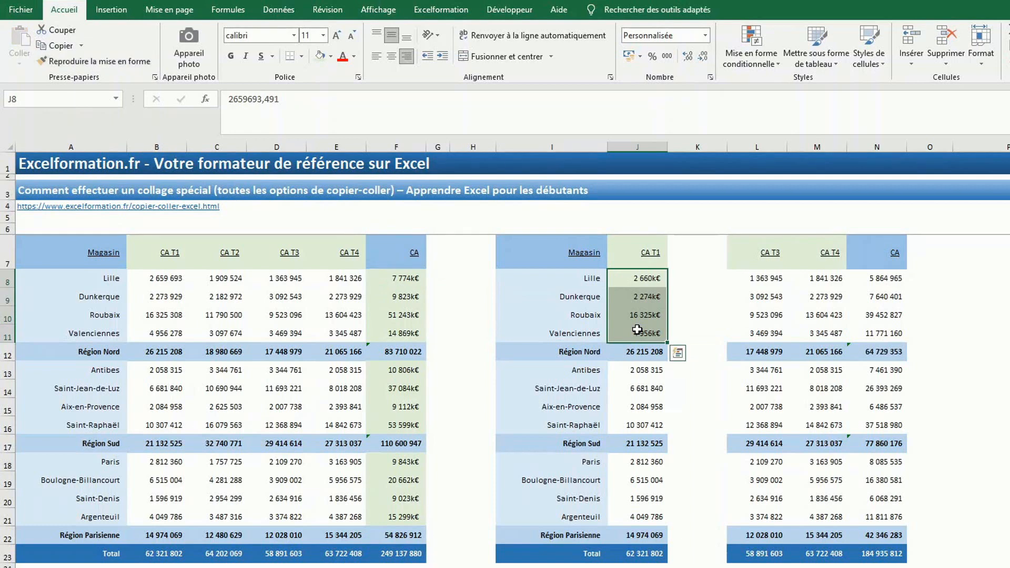
Step: Lock the format painter on F8's formatting and apply it to cells J13, D15 and C9
left_click(403, 277)
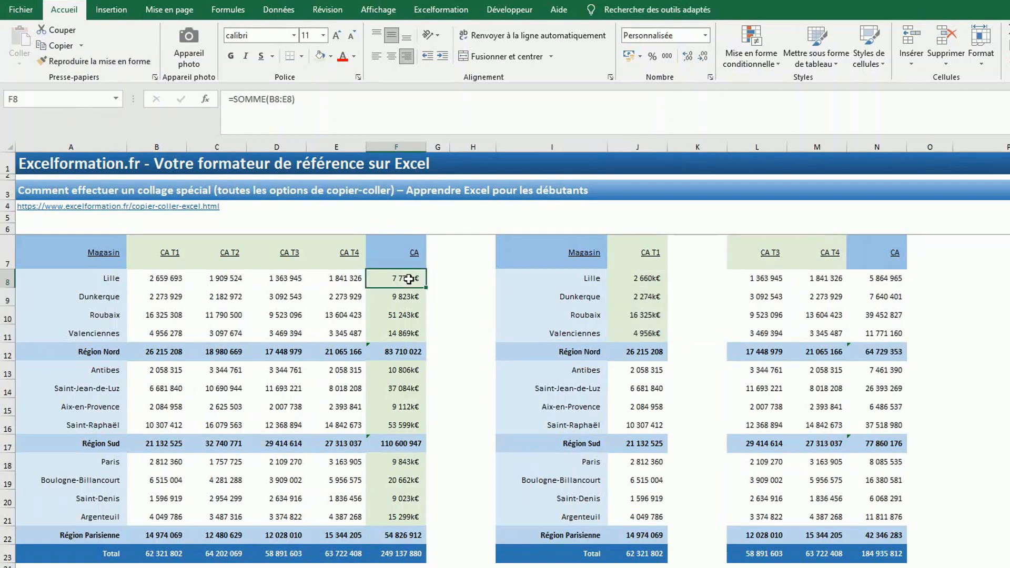
left_click(102, 59)
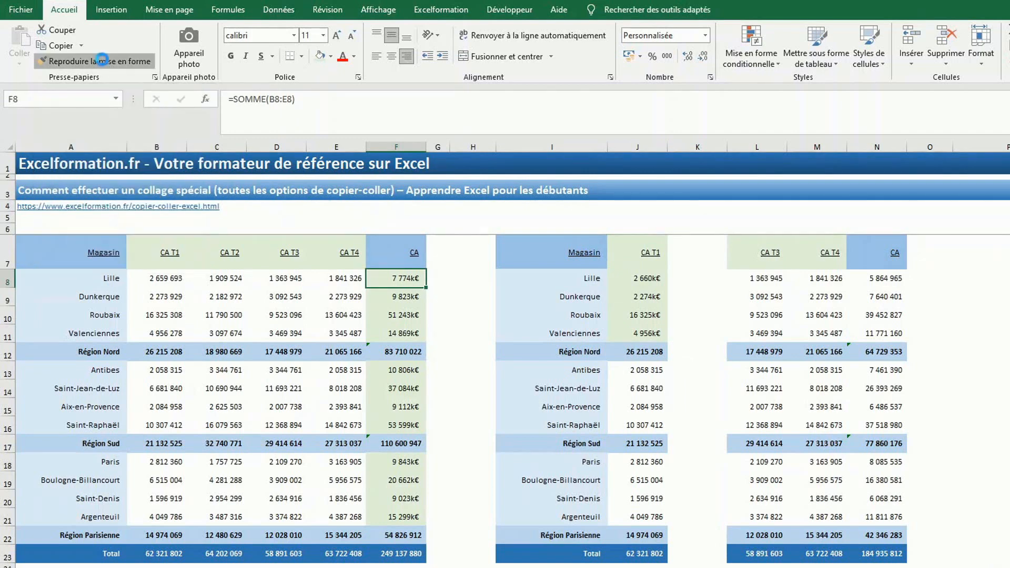
left_click(644, 370)
left_click(285, 398)
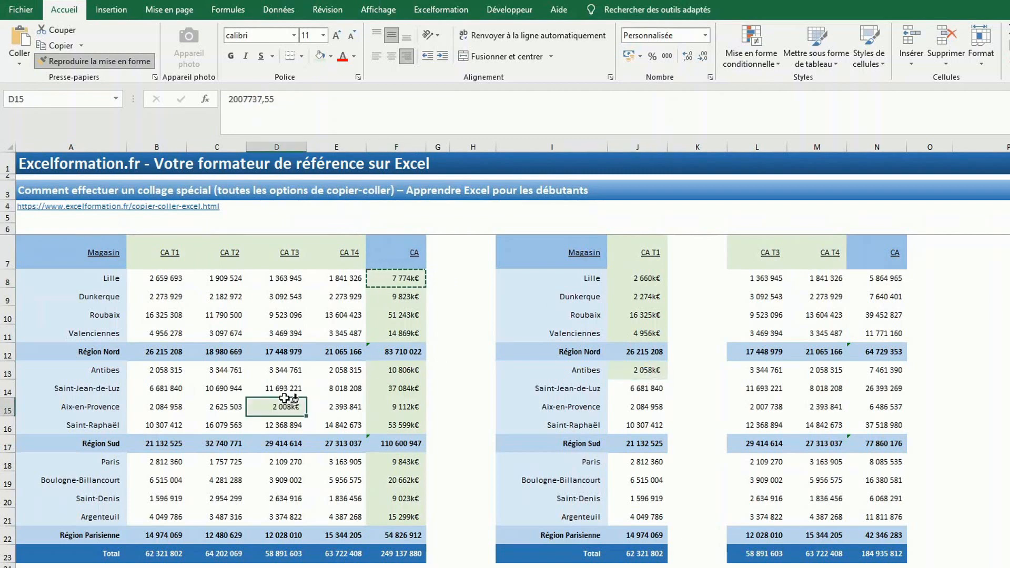
left_click(192, 299)
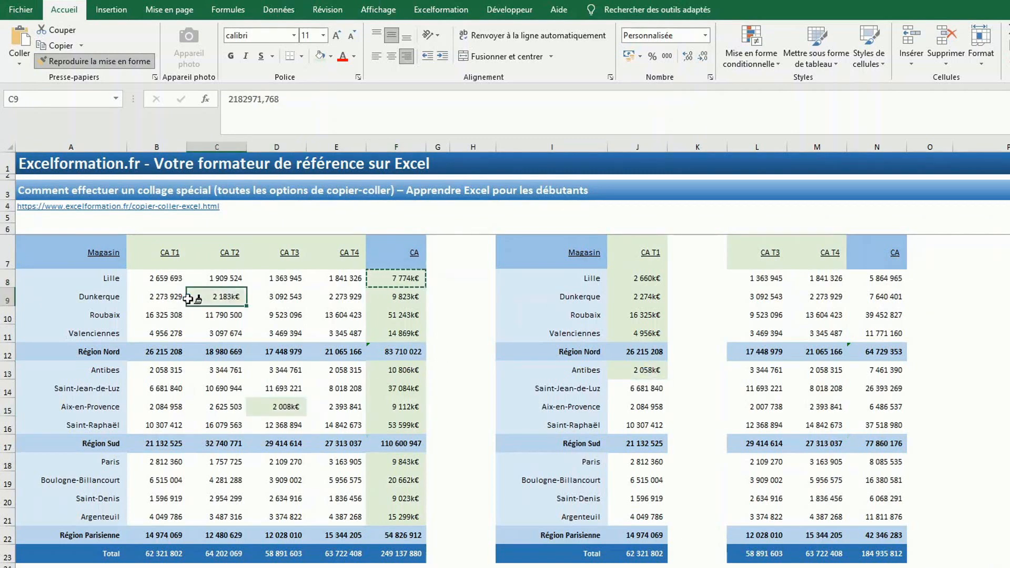
Step: Apply F8's locked formatting to cell D10 and turn off the format painter
left_click(283, 315)
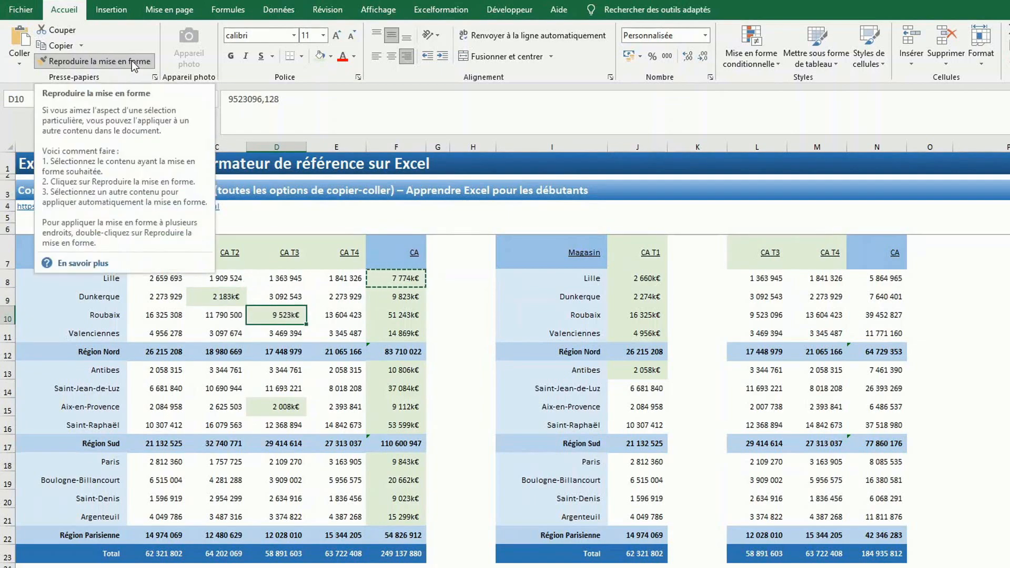
key("Escape")
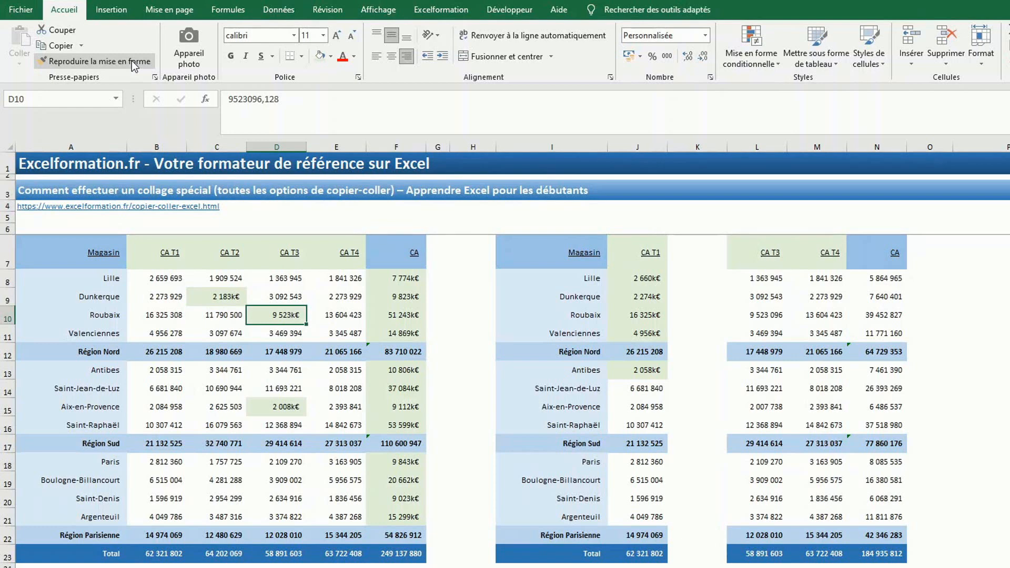
Step: Copy F8 and examine the paste variants for E8, including keeping the source formatting and source column widths
left_click(379, 273)
key("ctrl+c")
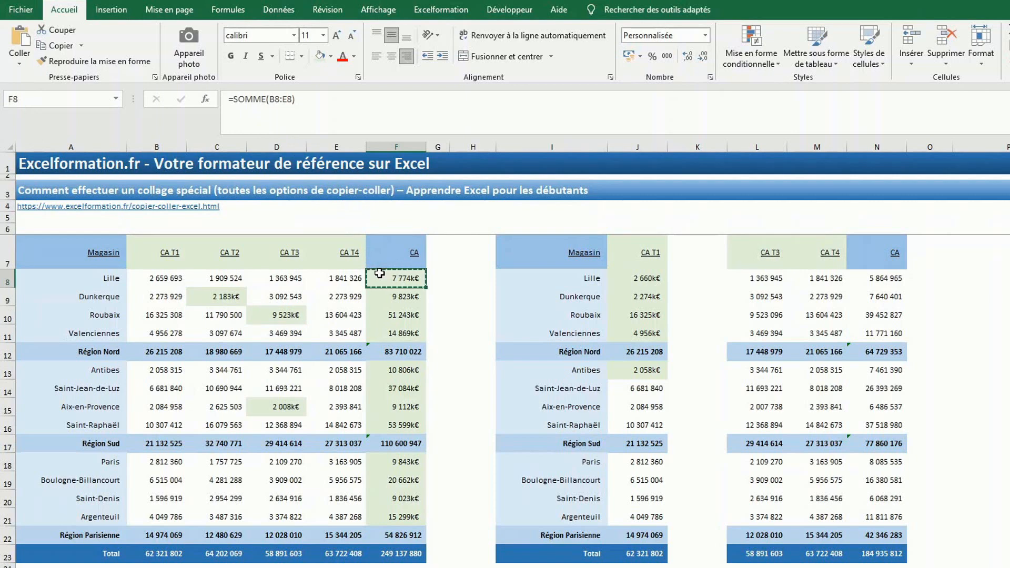
left_click(342, 279)
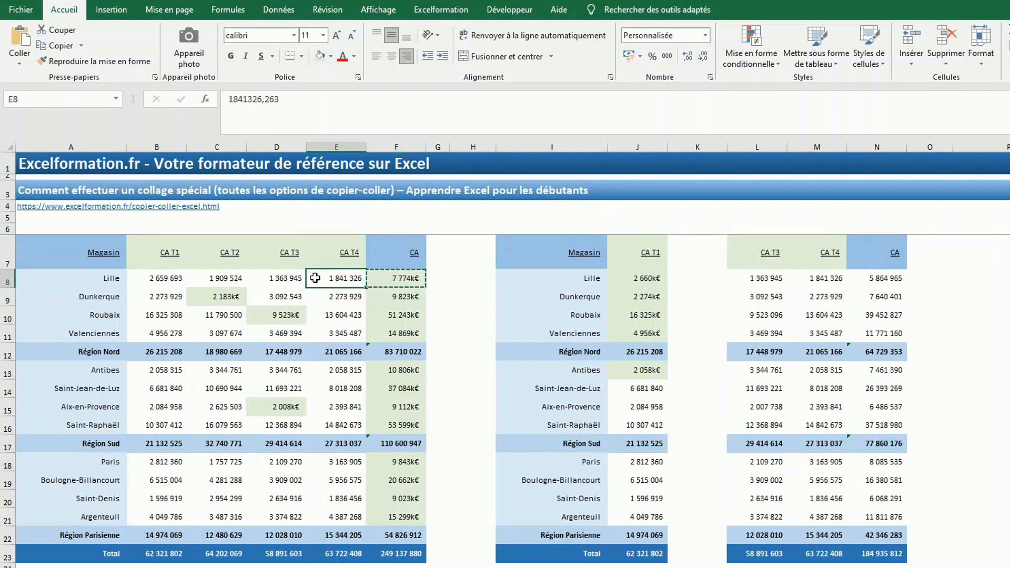
left_click(12, 65)
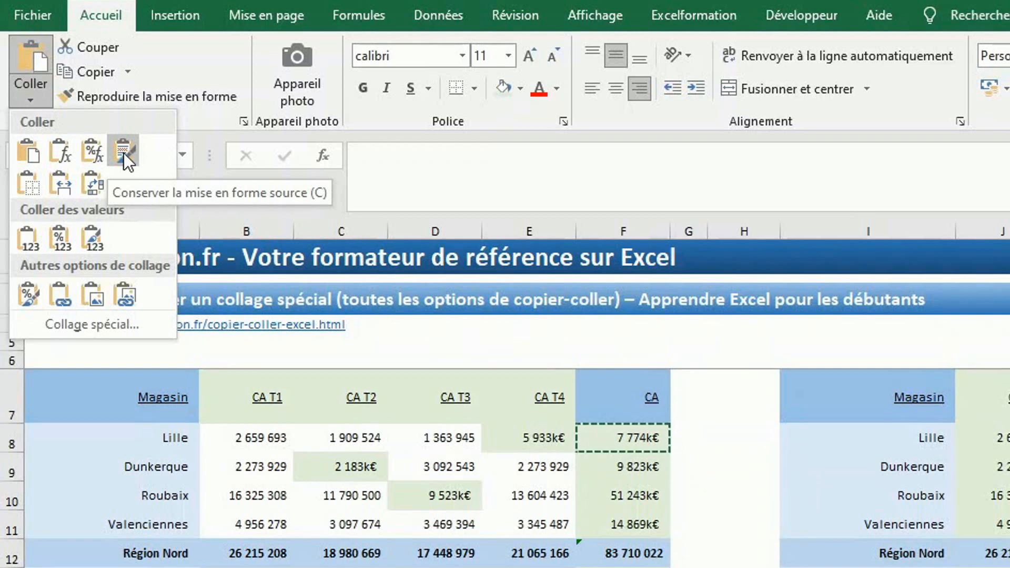
left_click(58, 185)
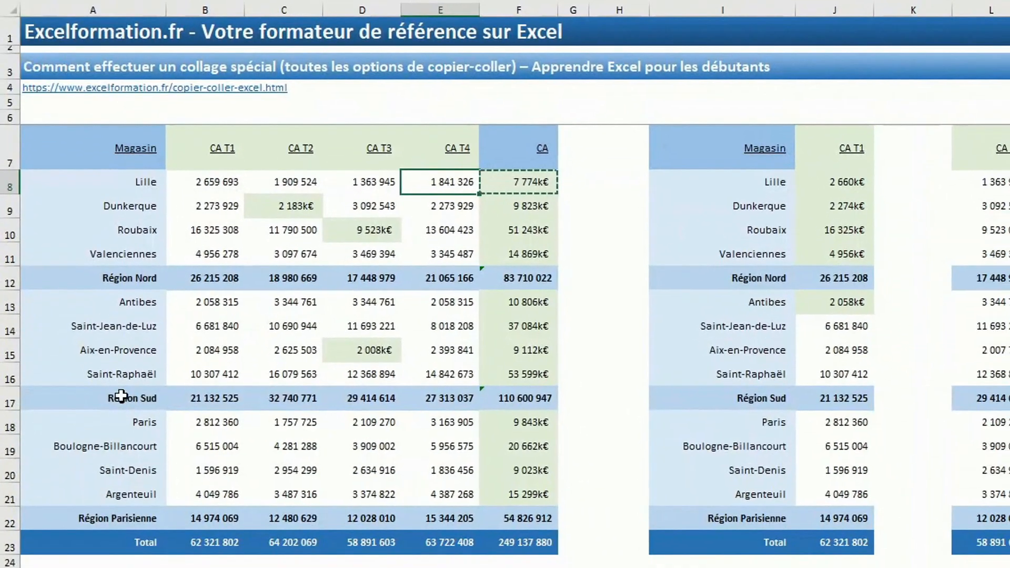
Step: Copy the Région Sud label in A17 and view the paste variants available for E14
left_click(121, 395)
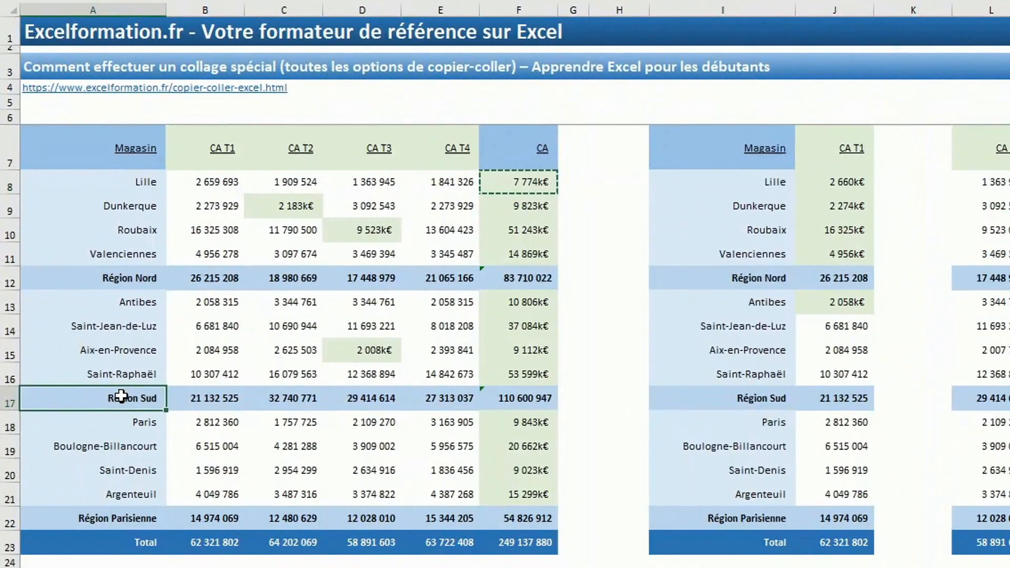
key("ctrl+c")
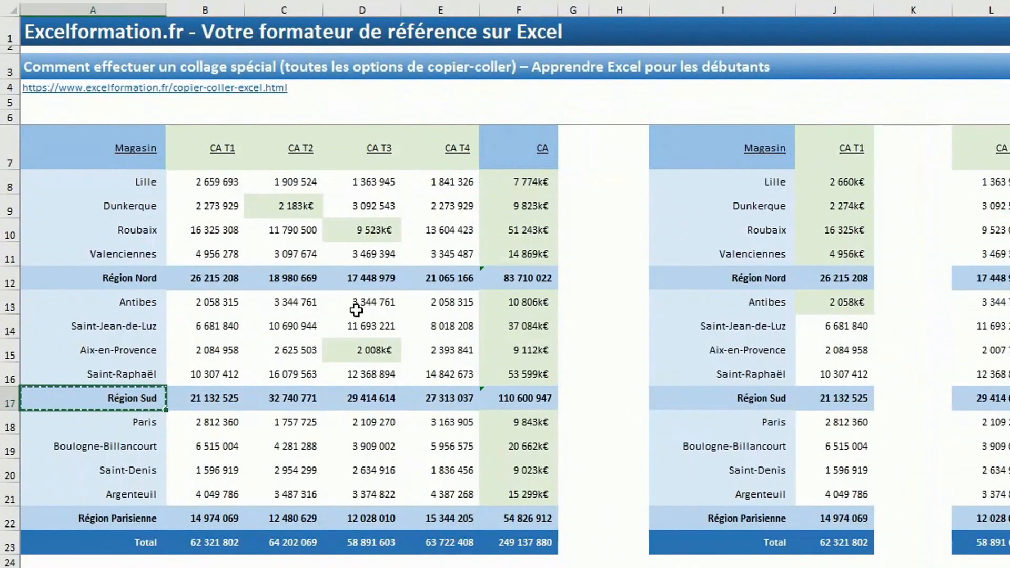
left_click(448, 326)
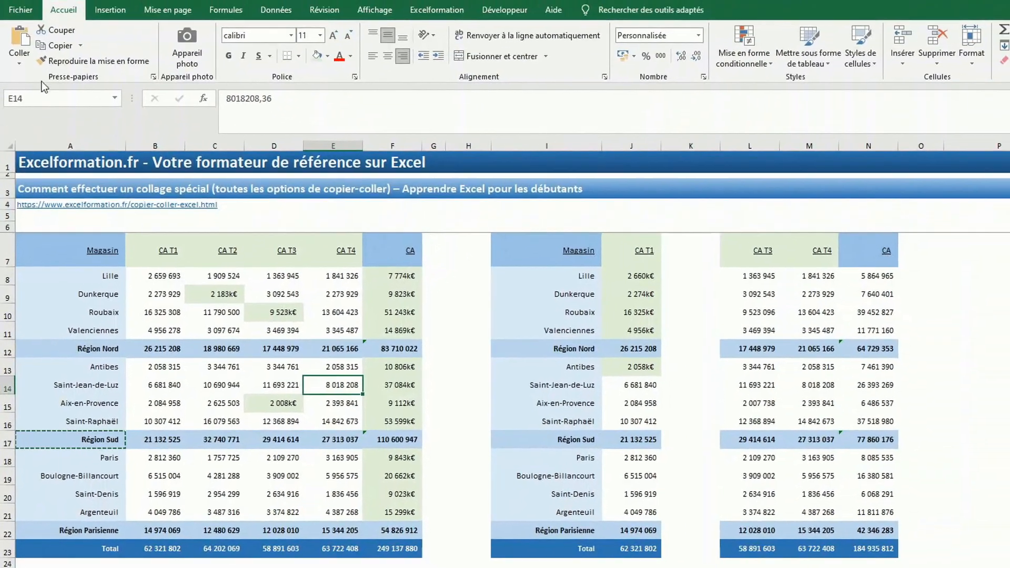
left_click(20, 57)
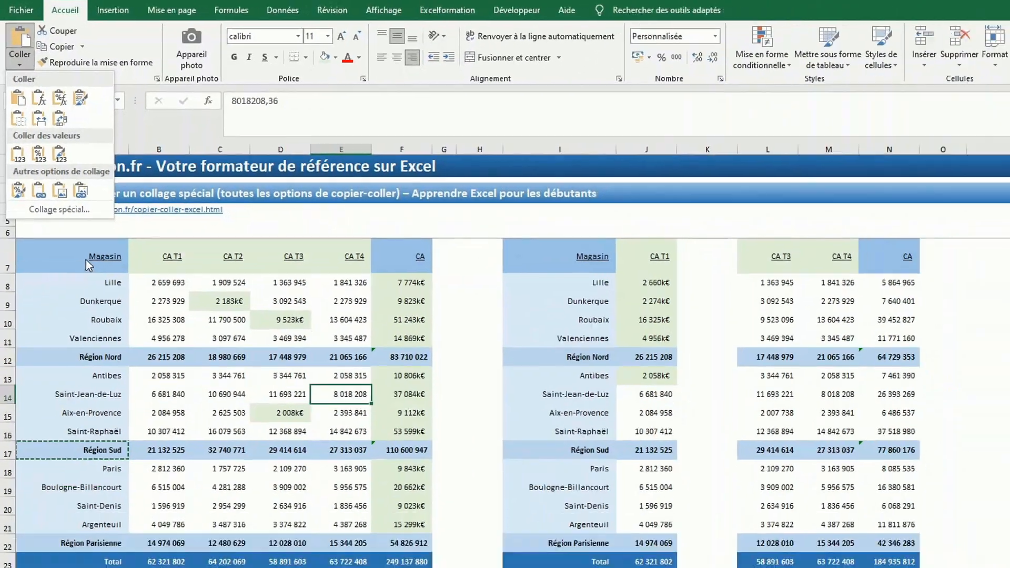
Step: Copy the first store table A7:F23 and paste it transposed below, starting at A29
left_click(71, 216)
left_click_drag(71, 215, 338, 466)
key("ctrl+c")
scroll(339, 466, "down", 3)
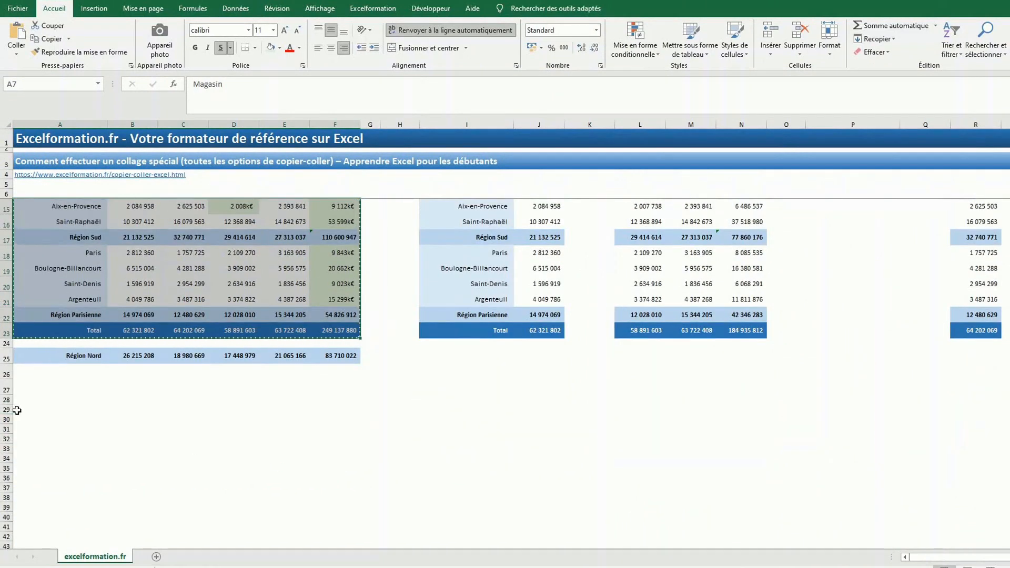
left_click(19, 410)
left_click(16, 53)
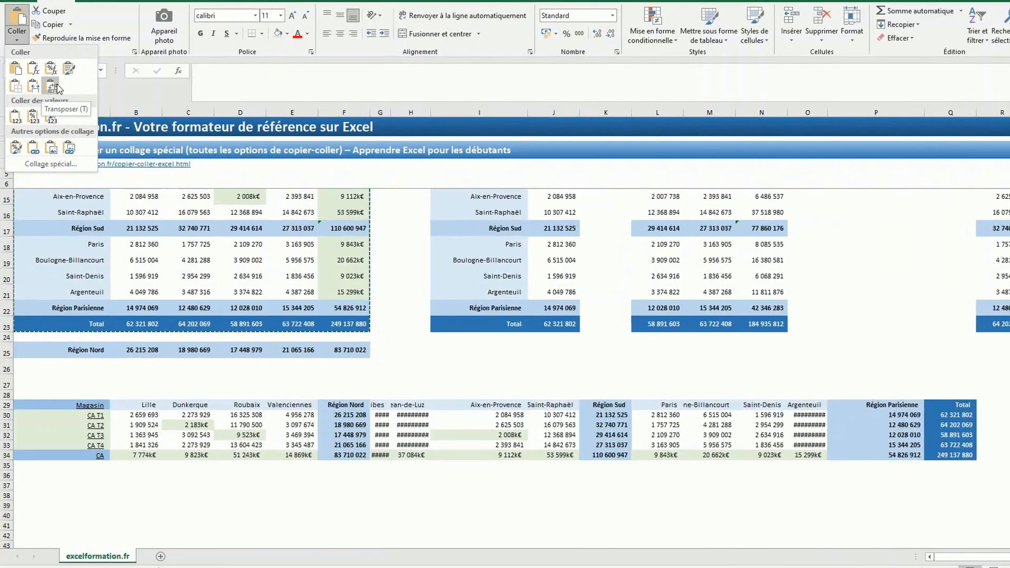
left_click(54, 87)
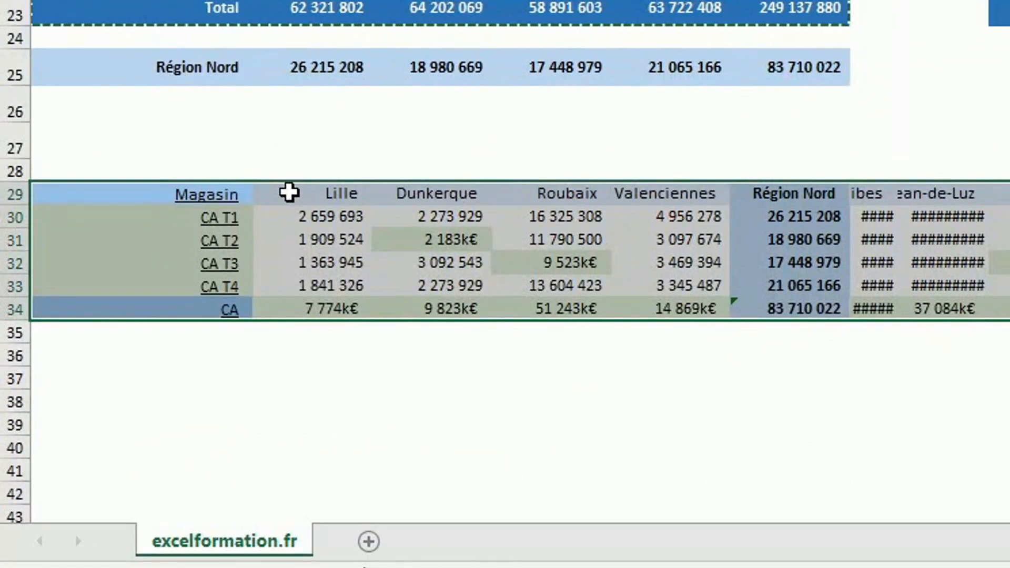
left_click(525, 190)
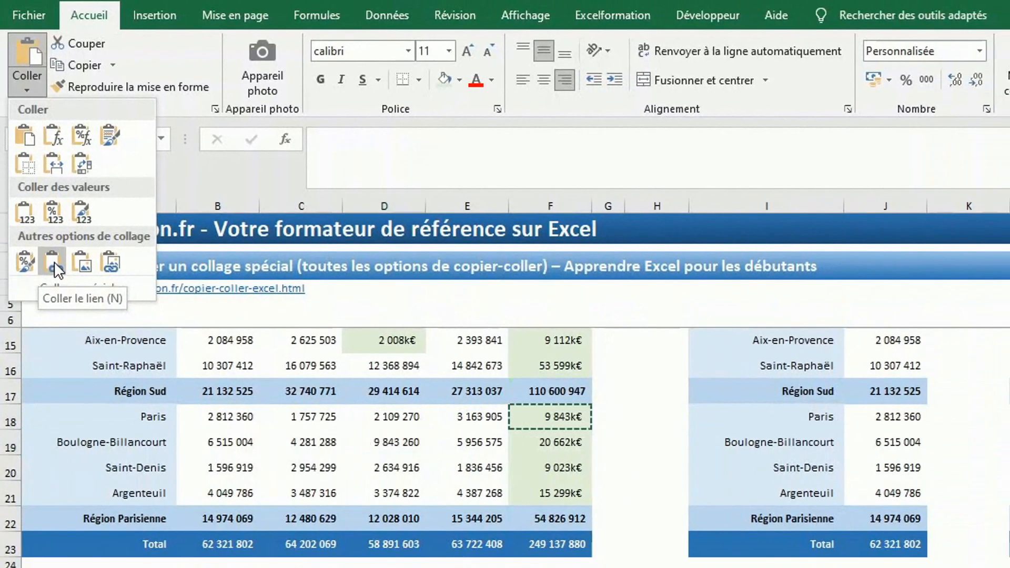
Step: Paste the copied F18 into D19 as a link, then paste it again as a picture and move that picture partly over C19
left_click(55, 261)
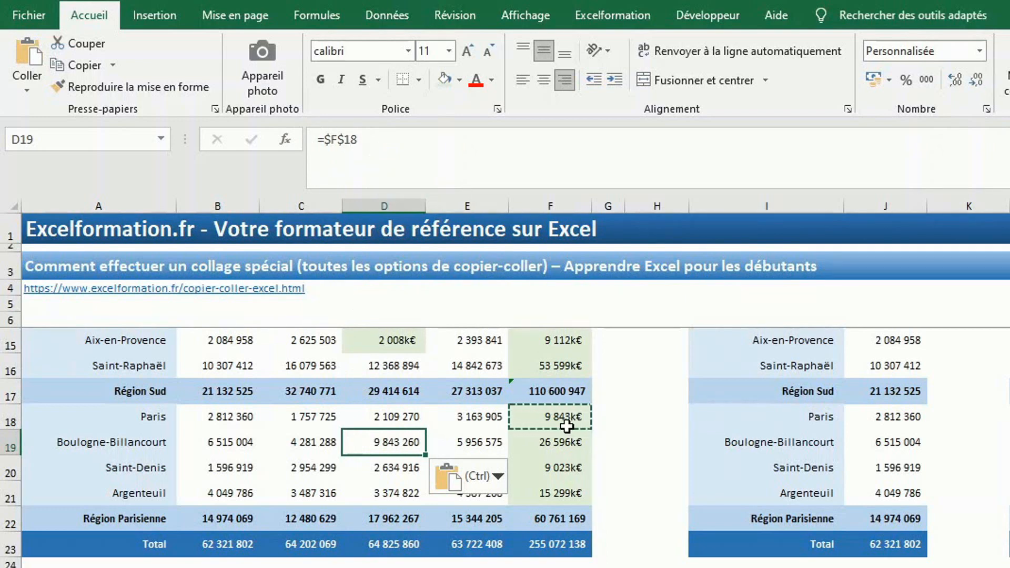
left_click(26, 84)
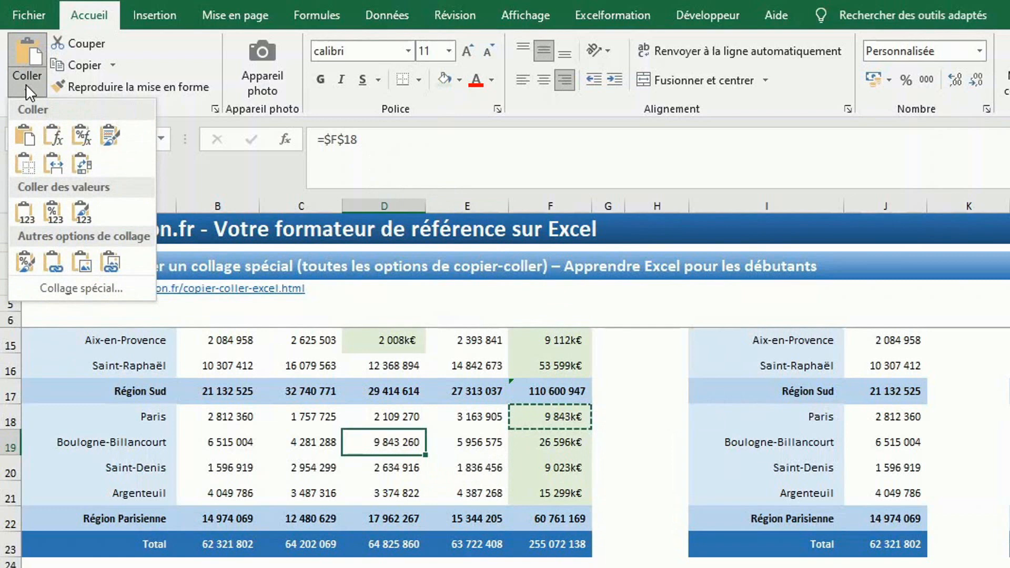
left_click(83, 269)
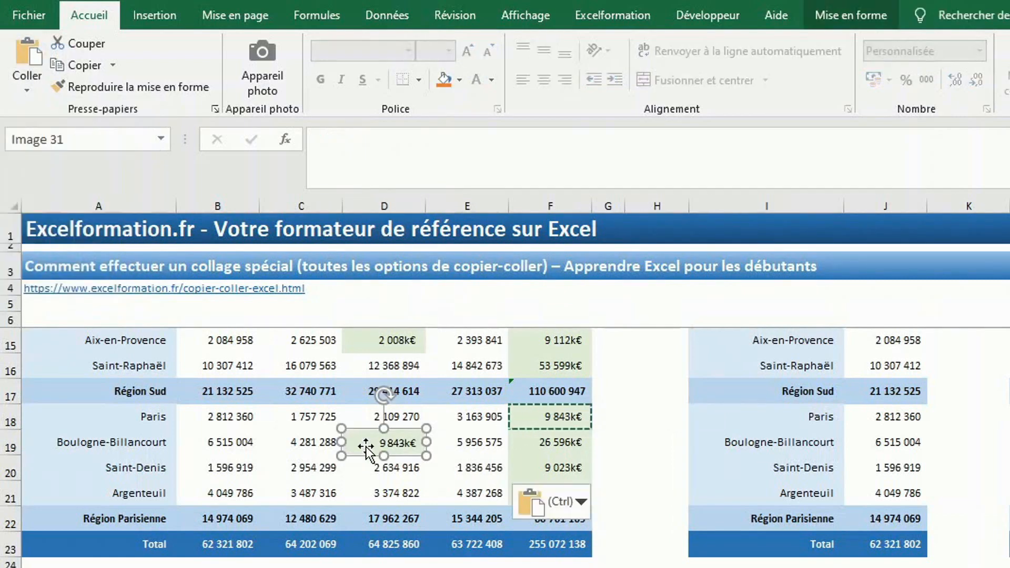
mouse_move(362, 443)
left_mouse_down()
mouse_move(501, 532)
mouse_move(468, 457)
mouse_move(325, 453)
mouse_move(366, 387)
mouse_move(367, 453)
left_mouse_up()
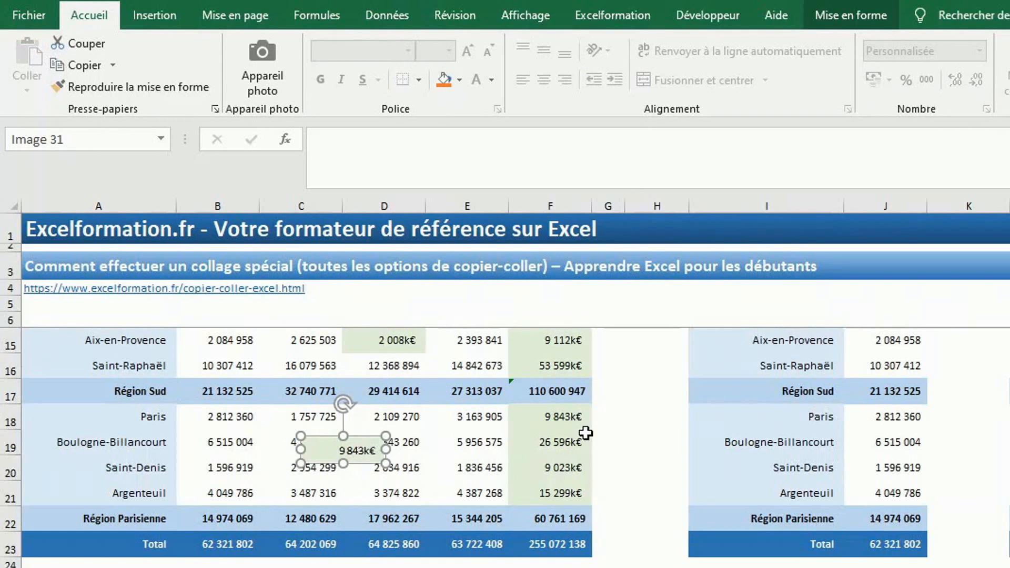
Step: Overwrite the Paris CA cell F18 with the text jbjhvj to test the pasted link and picture
left_click(553, 418)
type("jbjhvj")
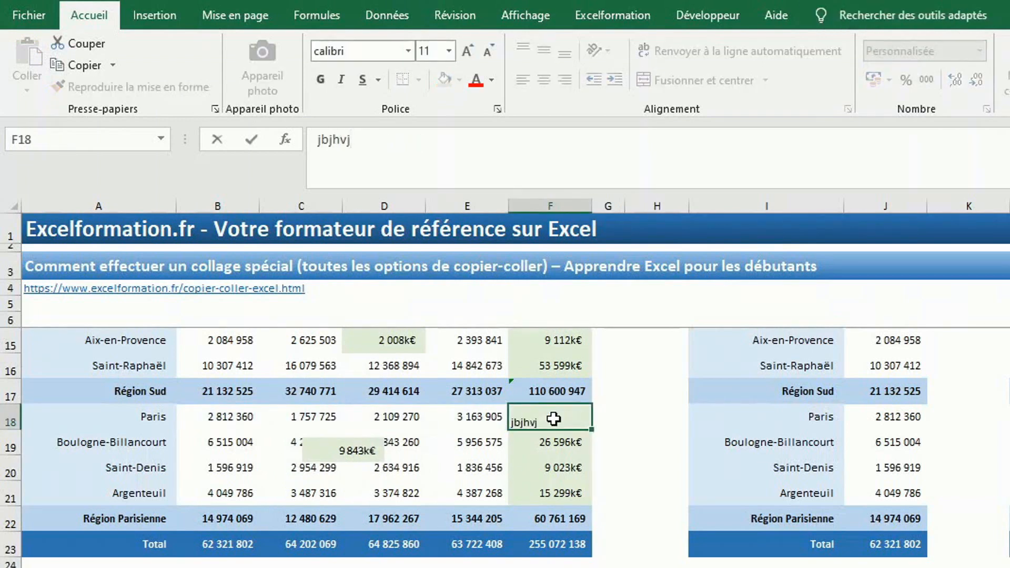
key("Return")
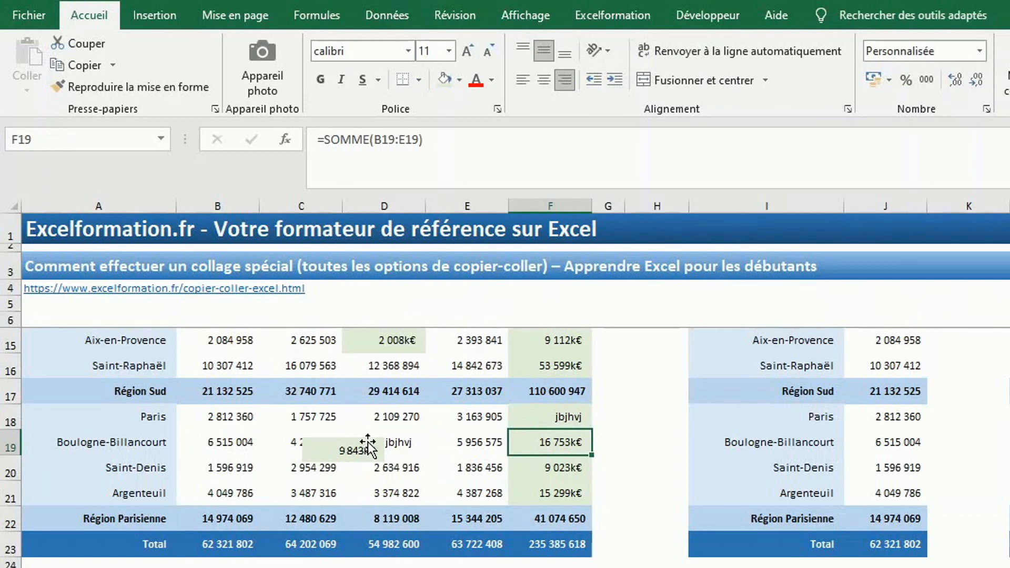
Step: Copy F18, paste it as a linked picture and place it over the Saint-Denis and Argenteuil rows around column E
left_click(560, 413)
key("ctrl+c")
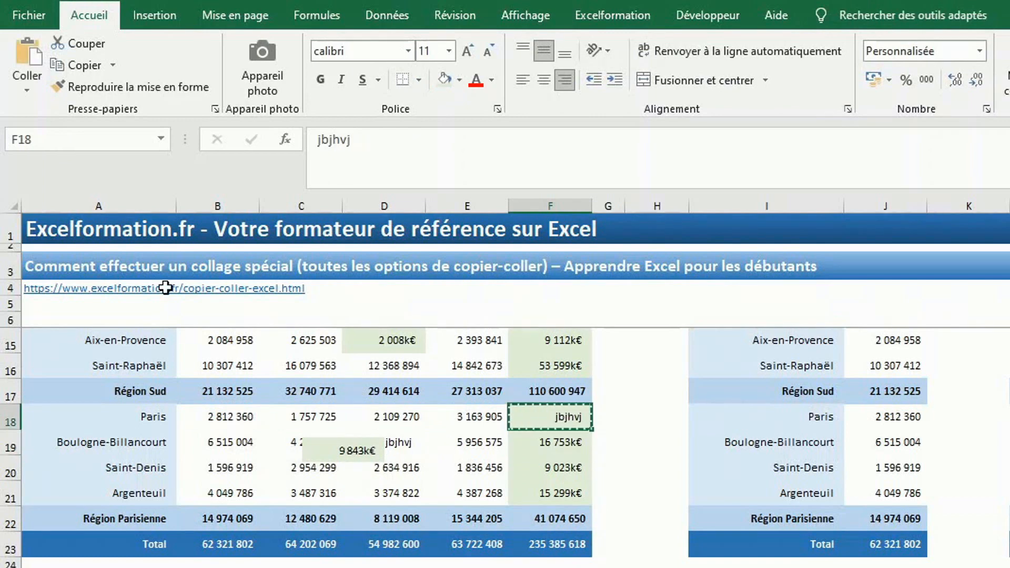
left_click(31, 89)
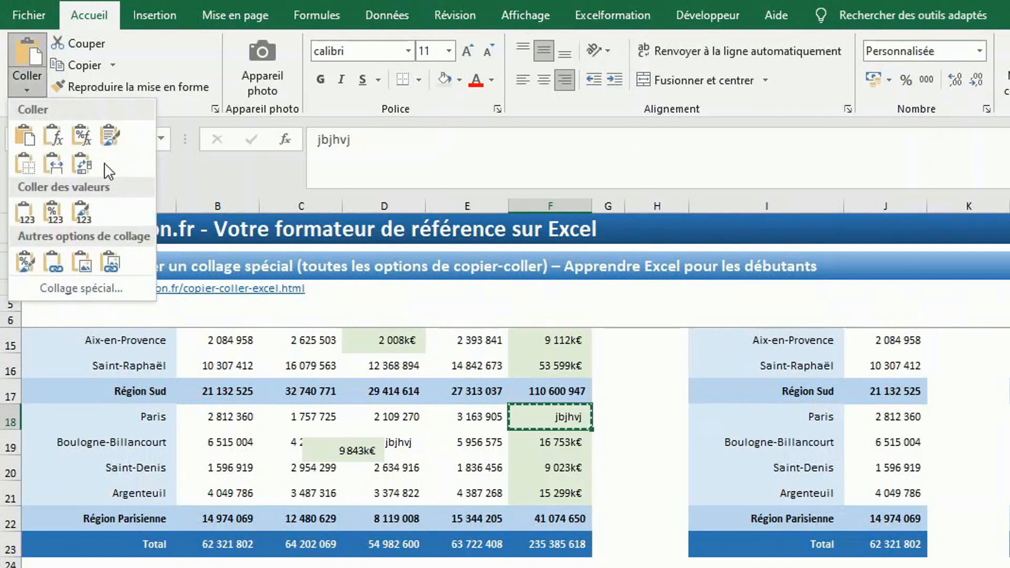
left_click(111, 262)
left_click_drag(612, 476, 426, 476)
Step: Copy the sum formula of F19 and paste it into the Paris CA cell F18
left_click(548, 442)
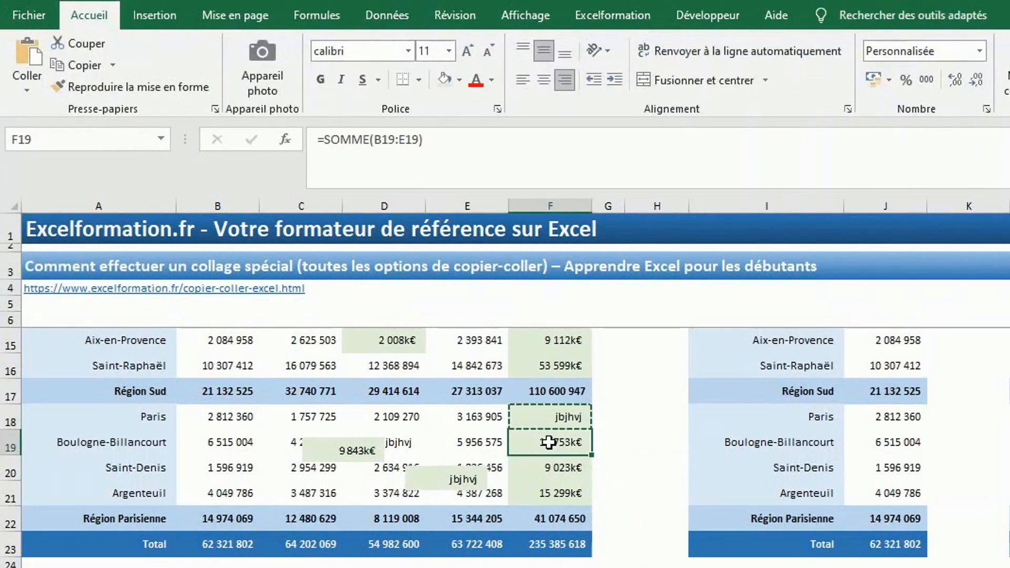
key("ctrl+c")
key("Up")
key("Return")
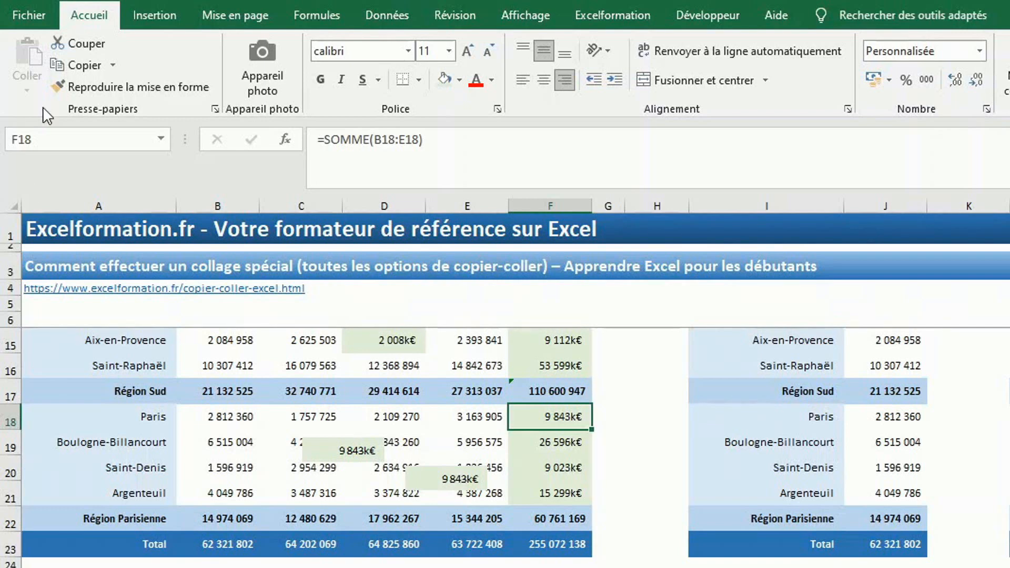
Step: Copy F18 and view where the paste special command is offered for E19, leaving without pasting
key("ctrl+c")
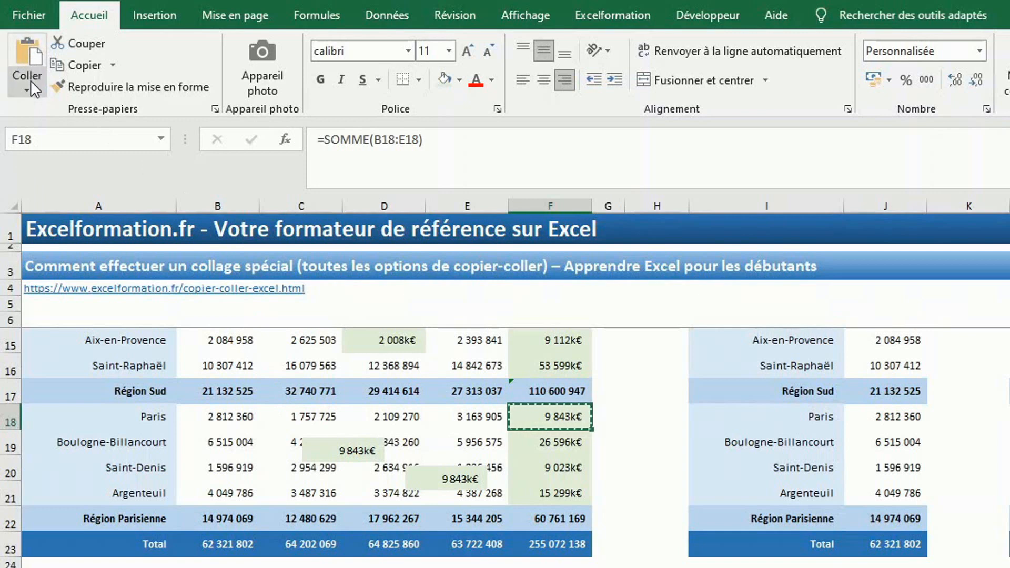
left_click(30, 80)
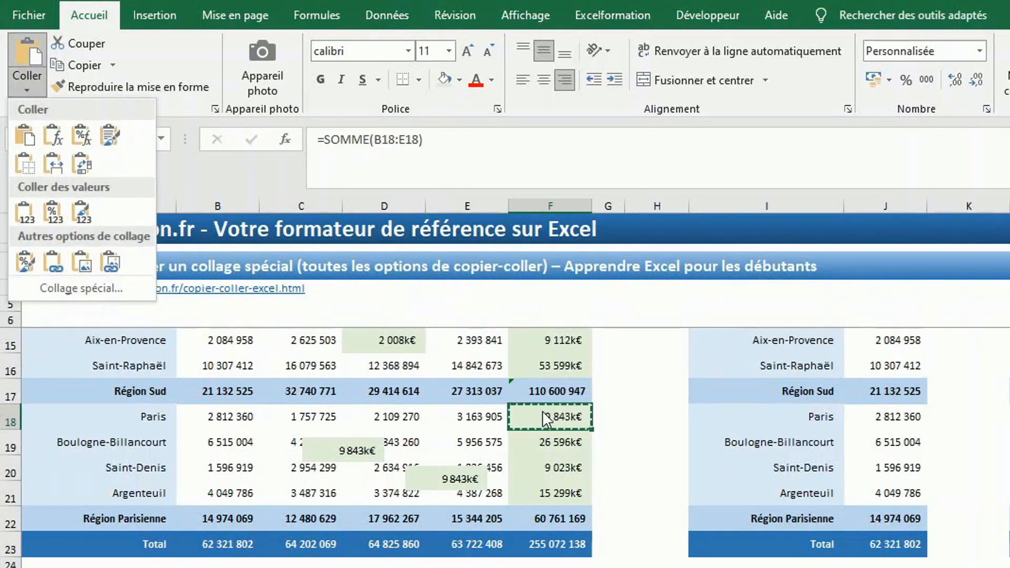
left_click(482, 432)
right_click(478, 431)
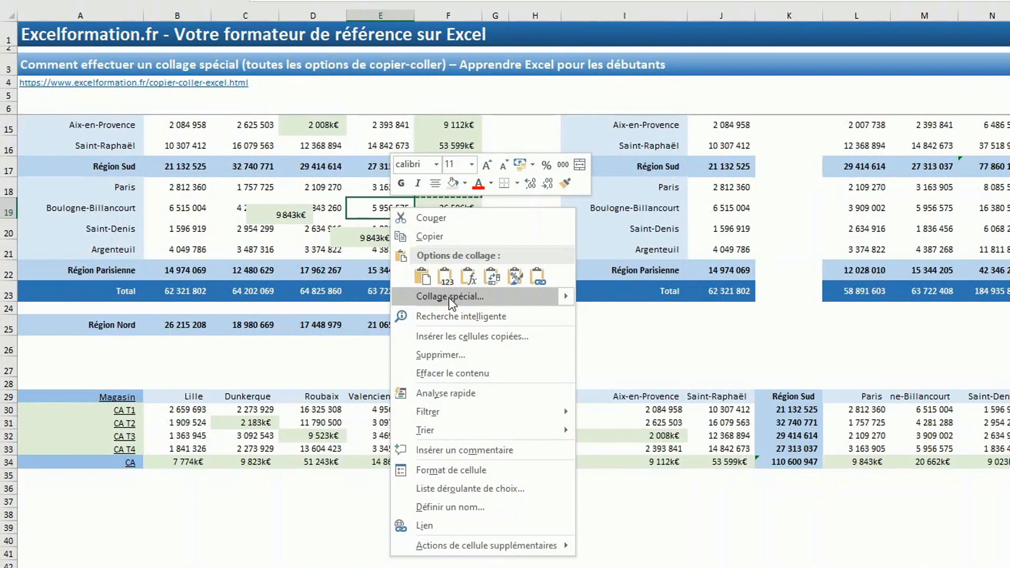
left_click(345, 213)
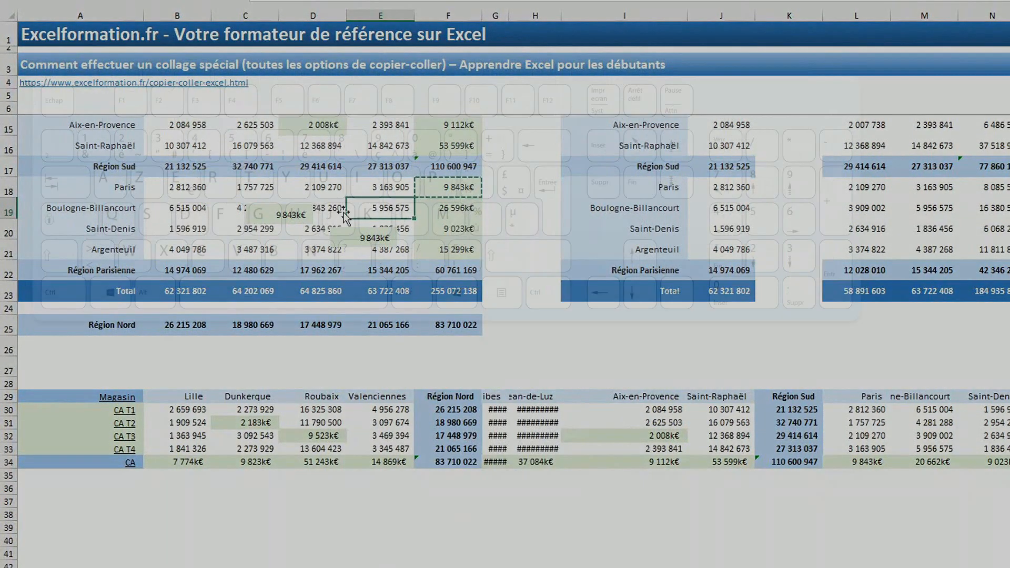
Step: Open the Paste Special dialog for E19 and examine its Commentaires, Validation and Valeurs options
key("ctrl+alt+v")
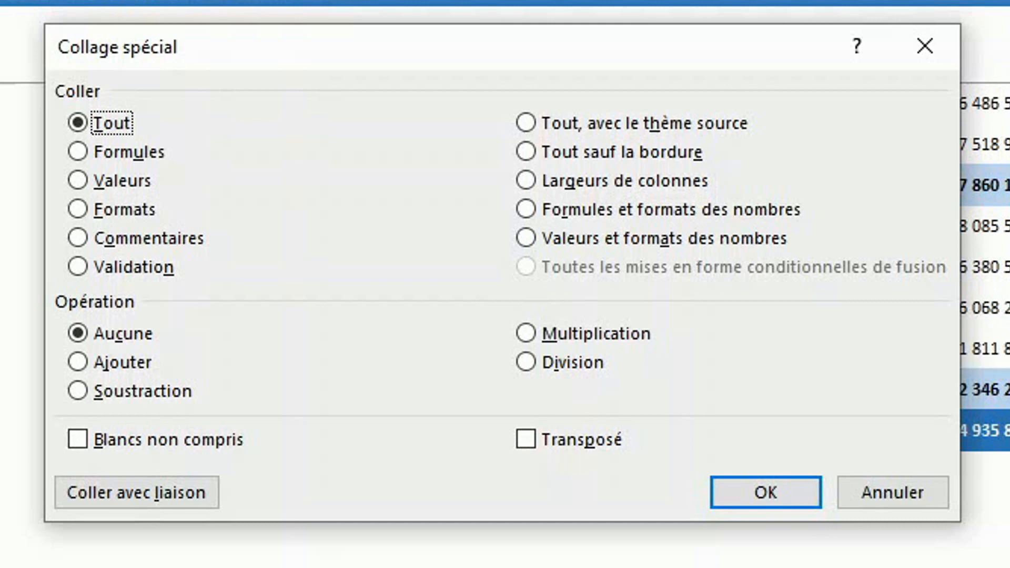
left_click(143, 237)
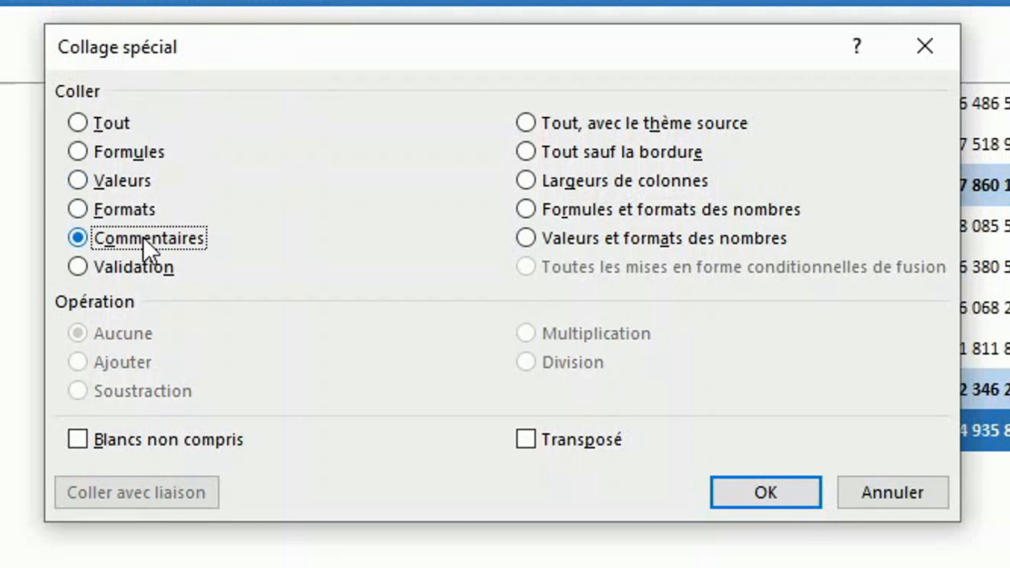
left_click(141, 269)
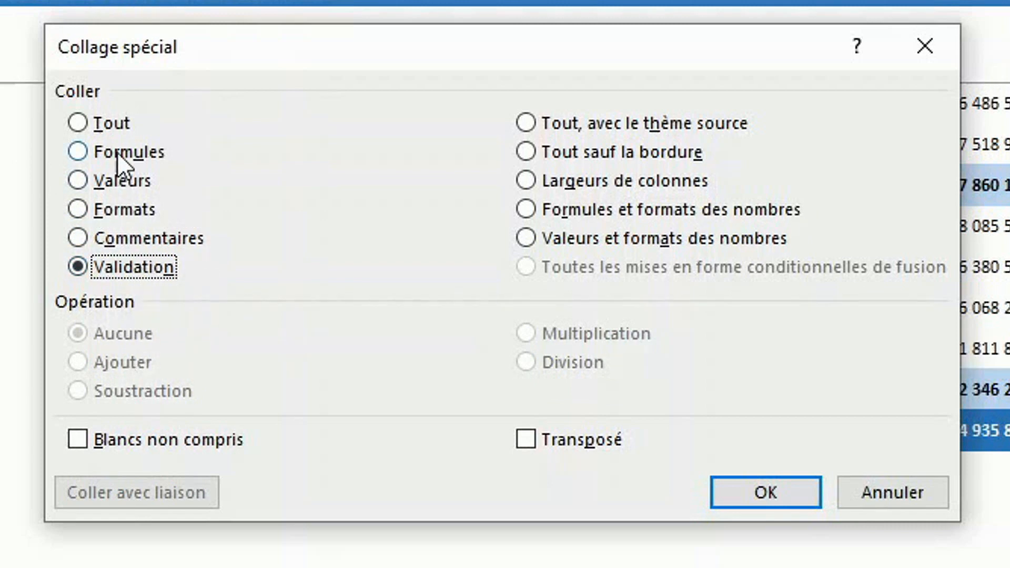
left_click(124, 180)
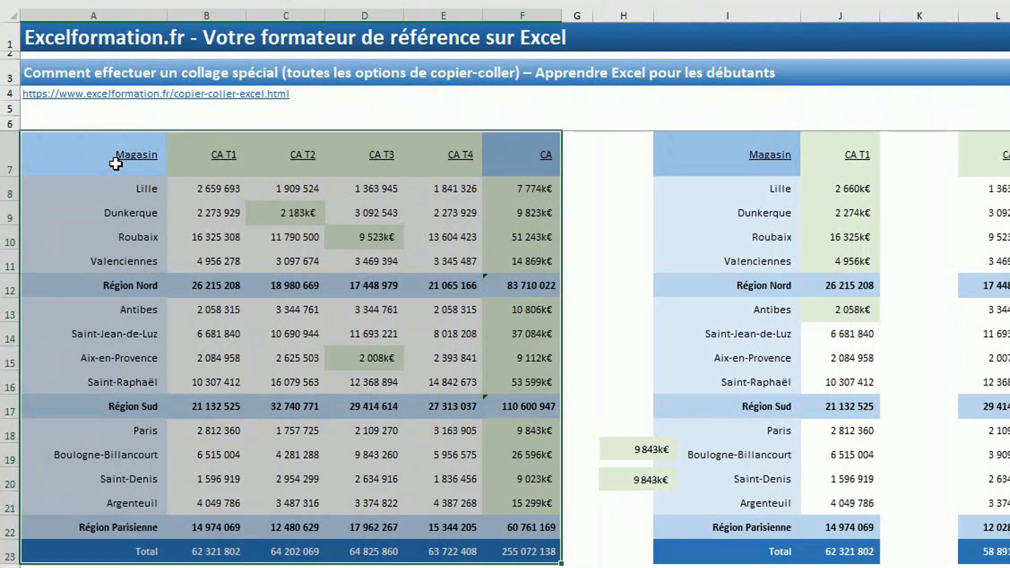
Step: Copy the store table A7:F23, paste it into a Word document, set its paste option to Image and select the picture
key("ctrl+c")
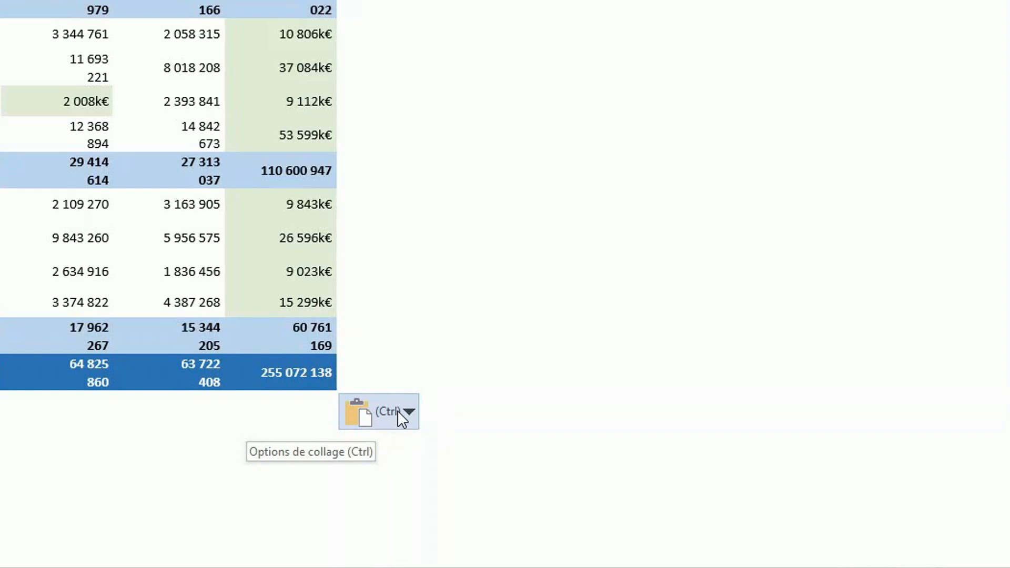
left_click(398, 412)
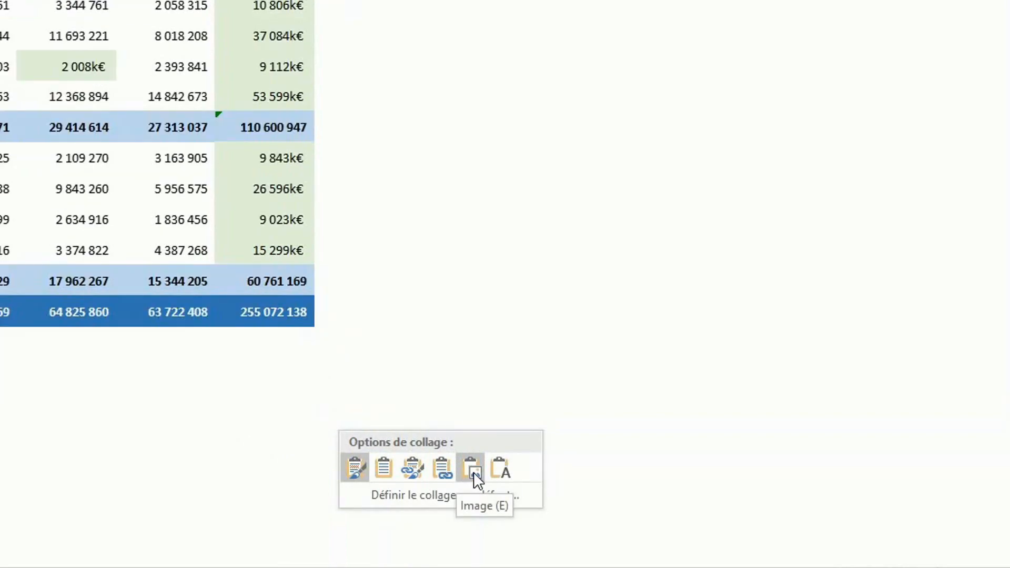
left_click(473, 472)
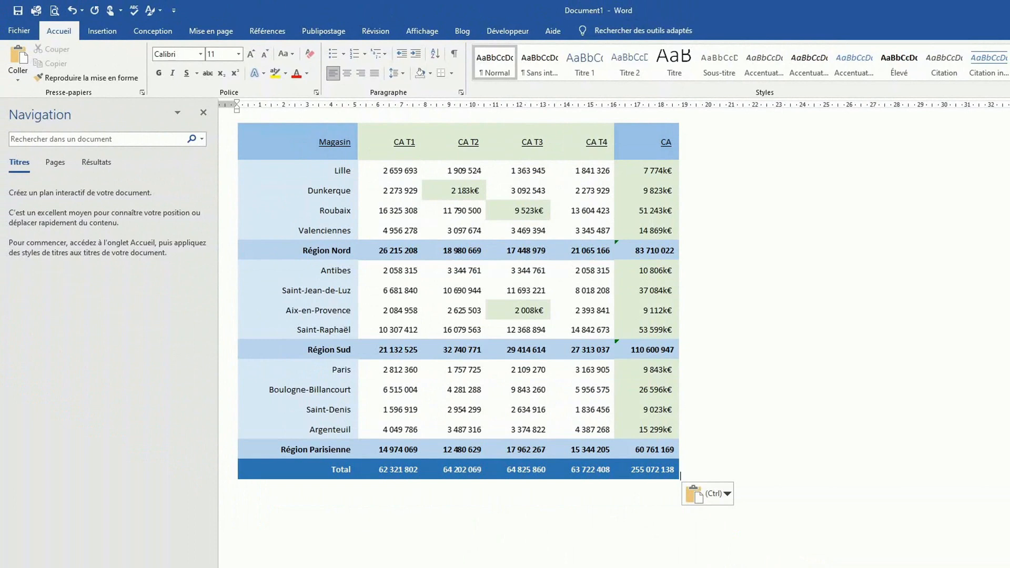
left_click(531, 433)
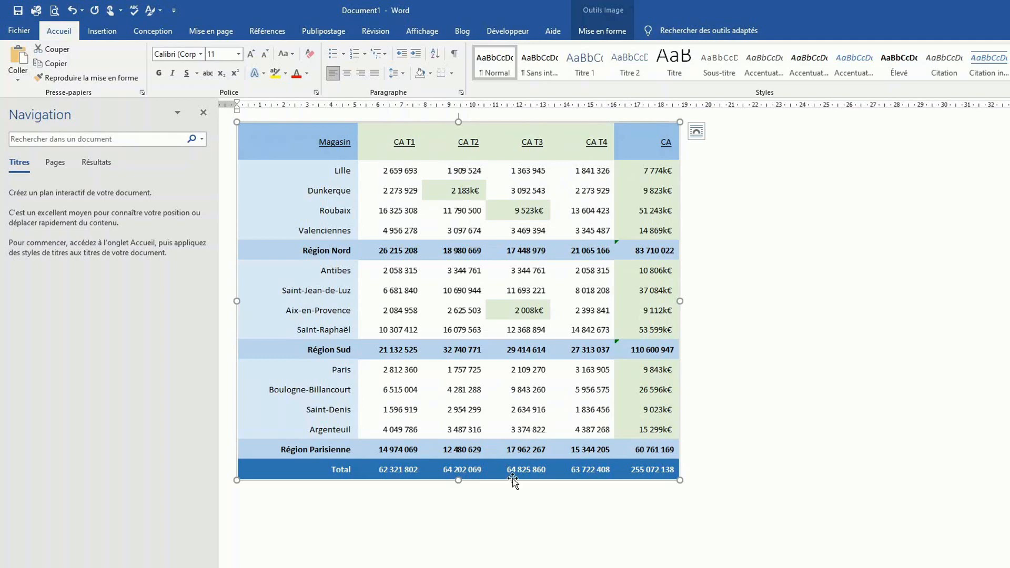
Step: Switch to an empty Notepad document and paste the copied store table as plain text
key("alt+Tab")
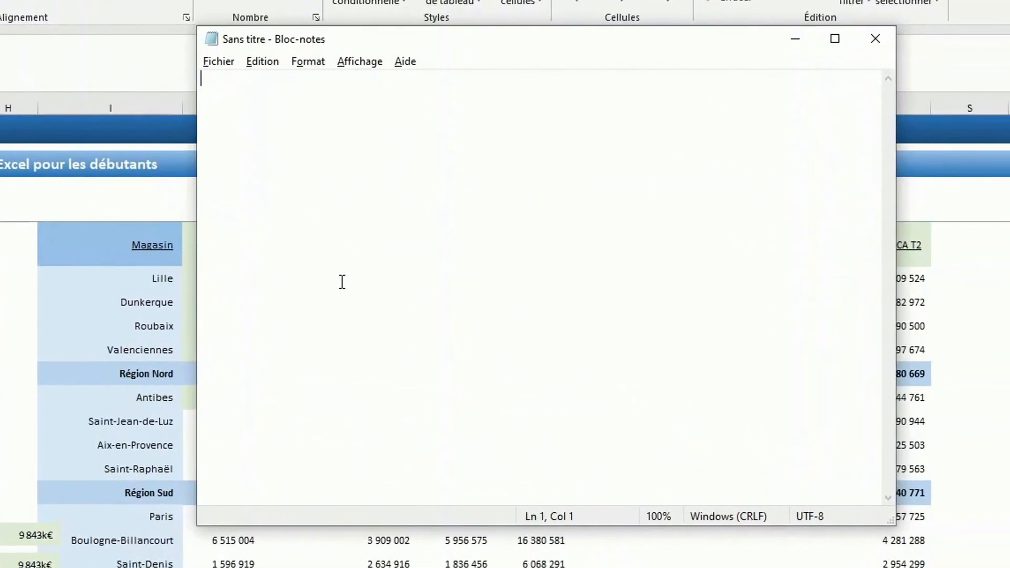
key("ctrl+v")
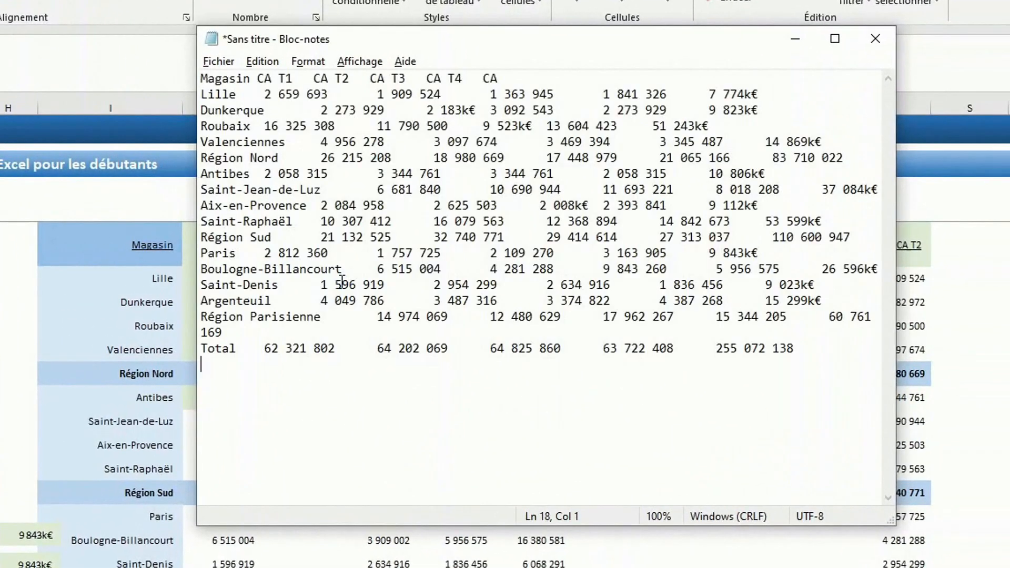